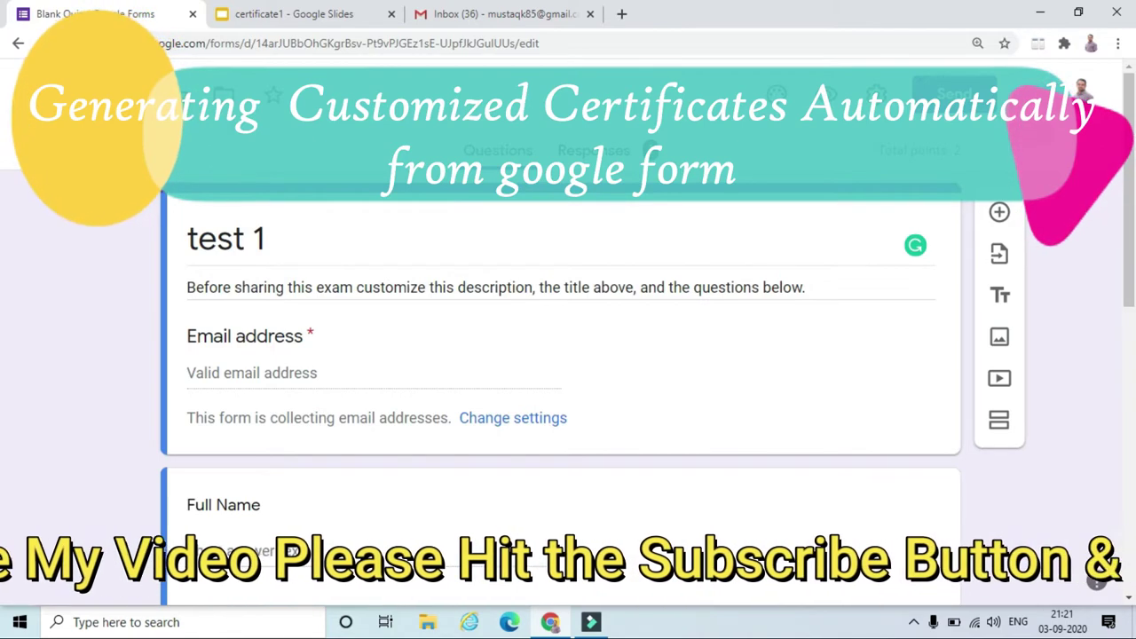
# Step: Find Certify'em in the Forms add-on store, install it, and allow it access to the account
pyautogui.click(1034, 98)
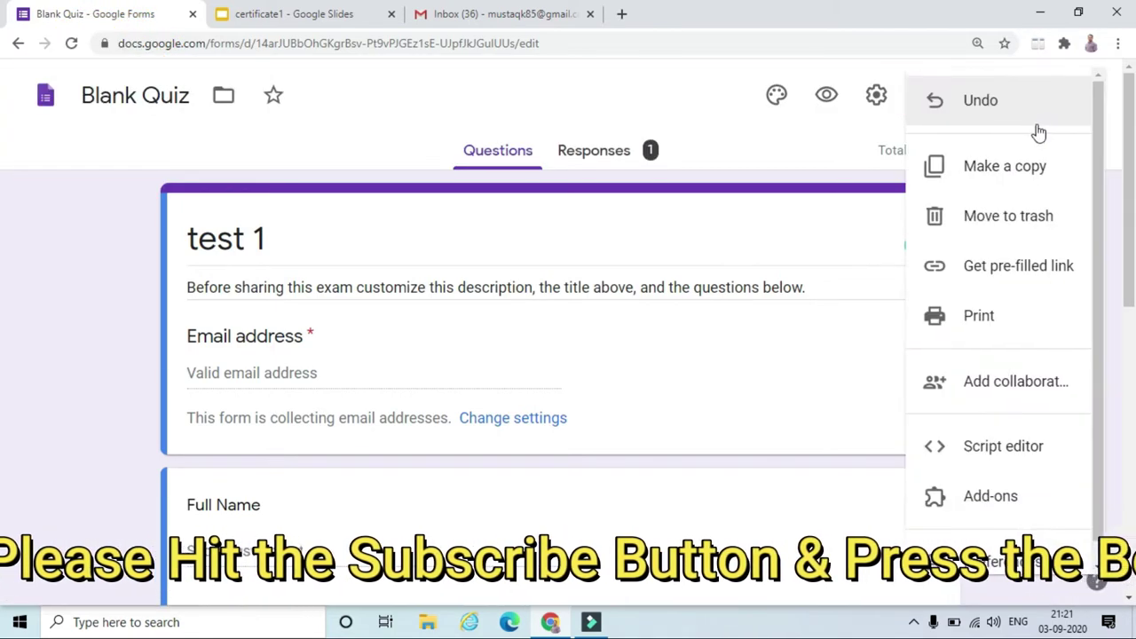
pyautogui.click(1000, 501)
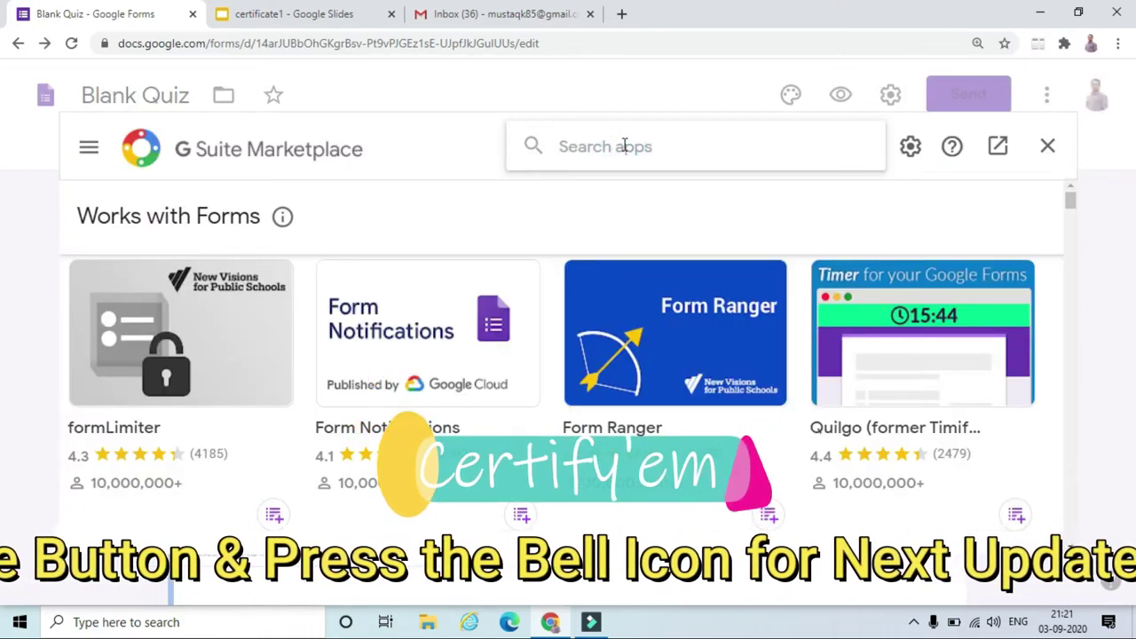
pyautogui.write('cer')
pyautogui.click(603, 172)
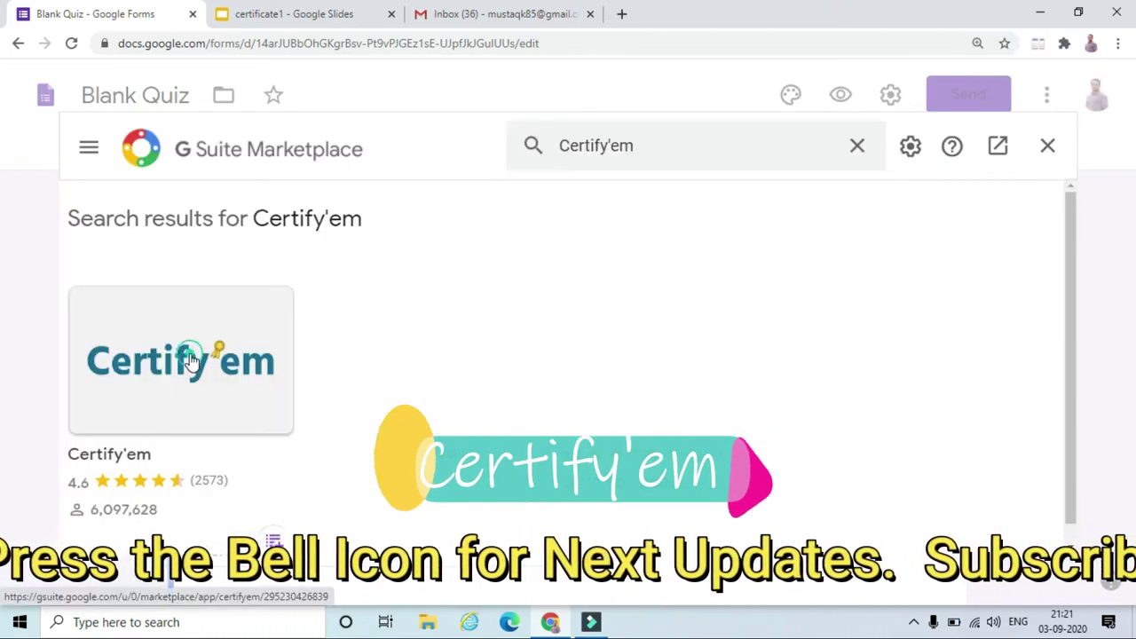
pyautogui.click(190, 353)
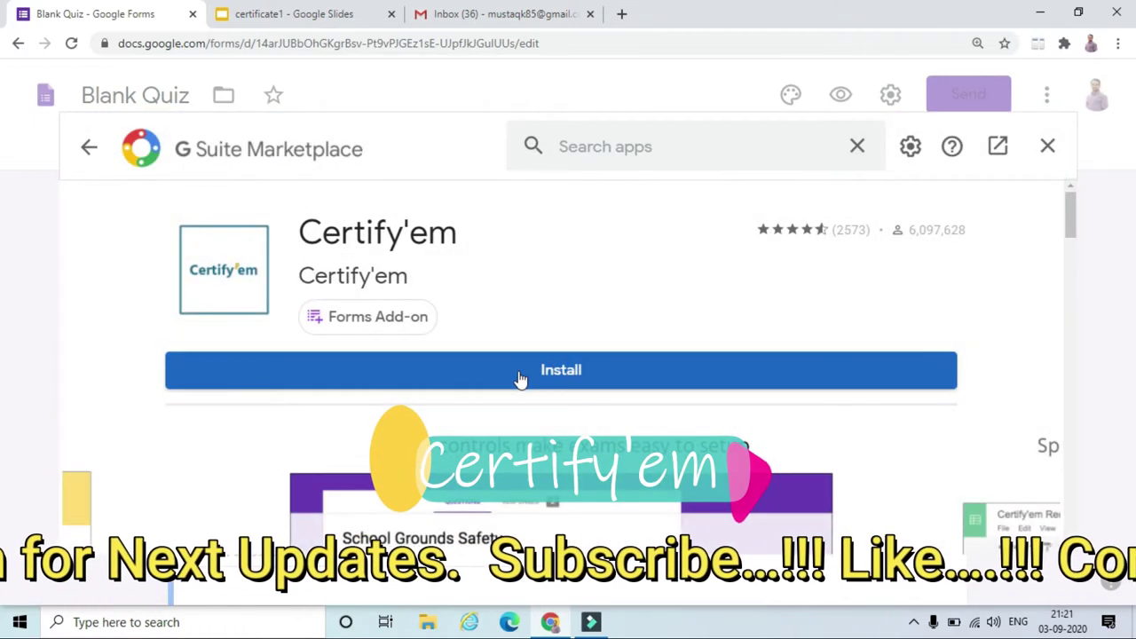
pyautogui.click(521, 379)
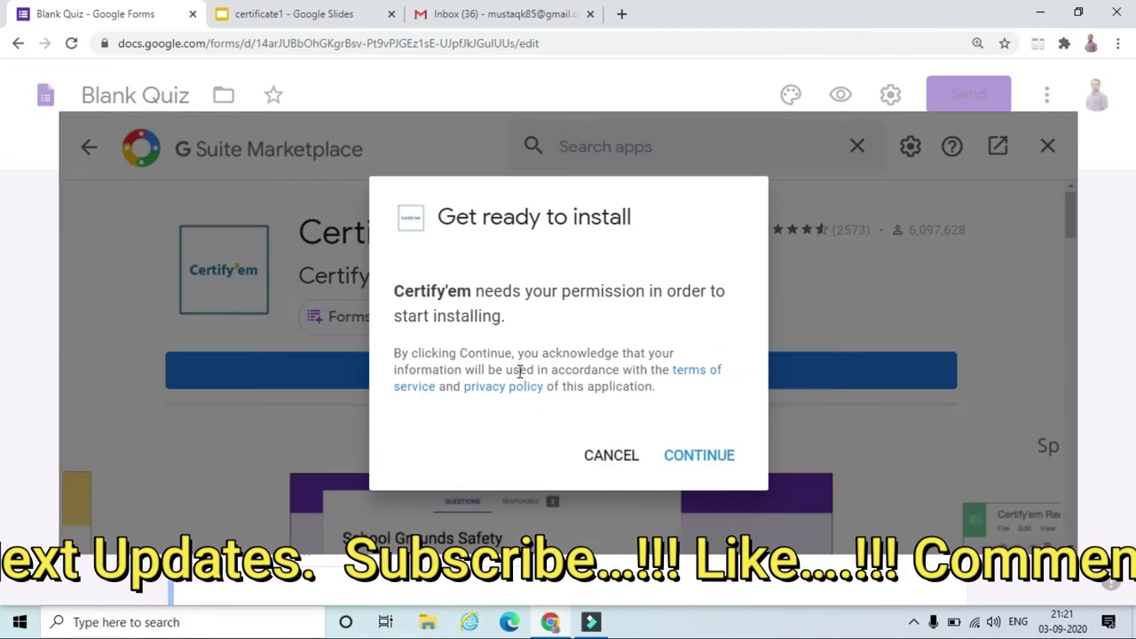
pyautogui.click(682, 457)
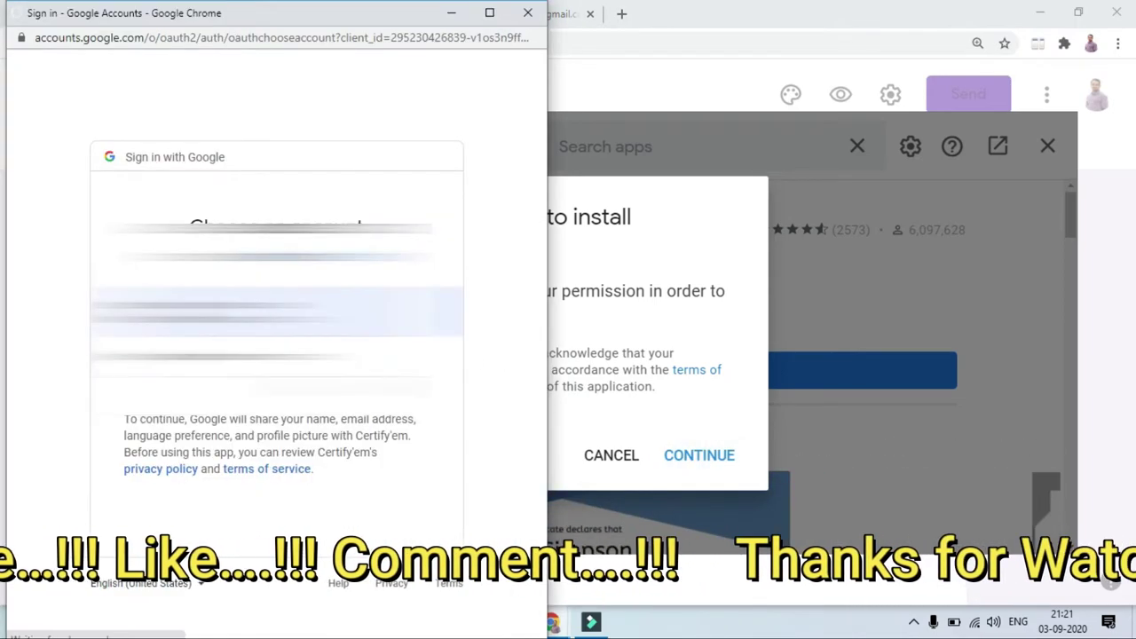
pyautogui.click(388, 620)
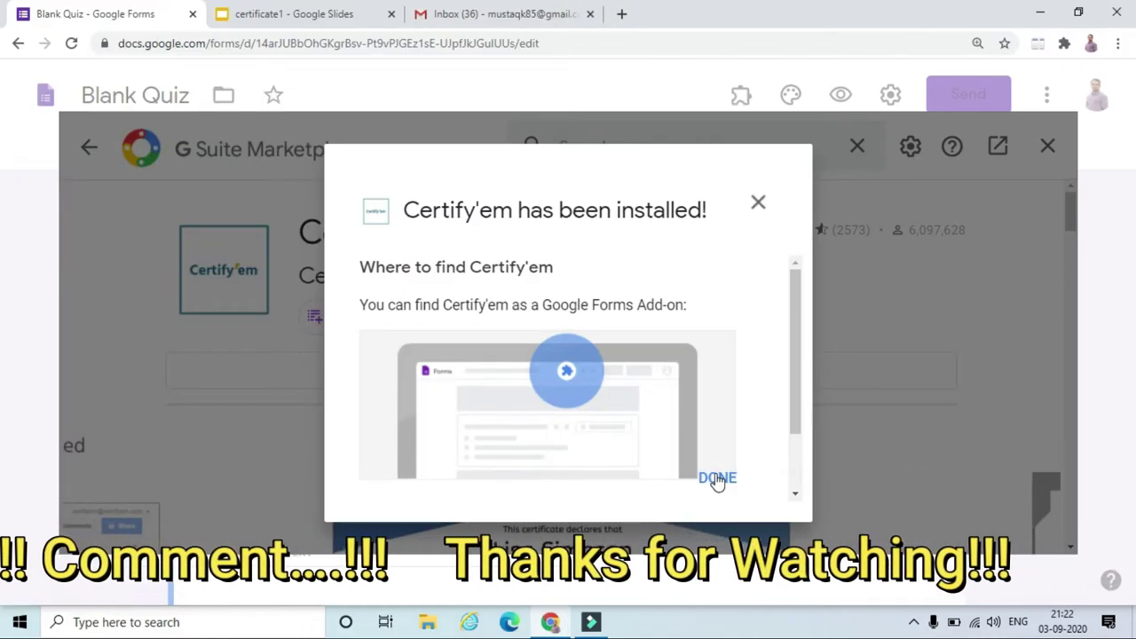
pyautogui.click(717, 480)
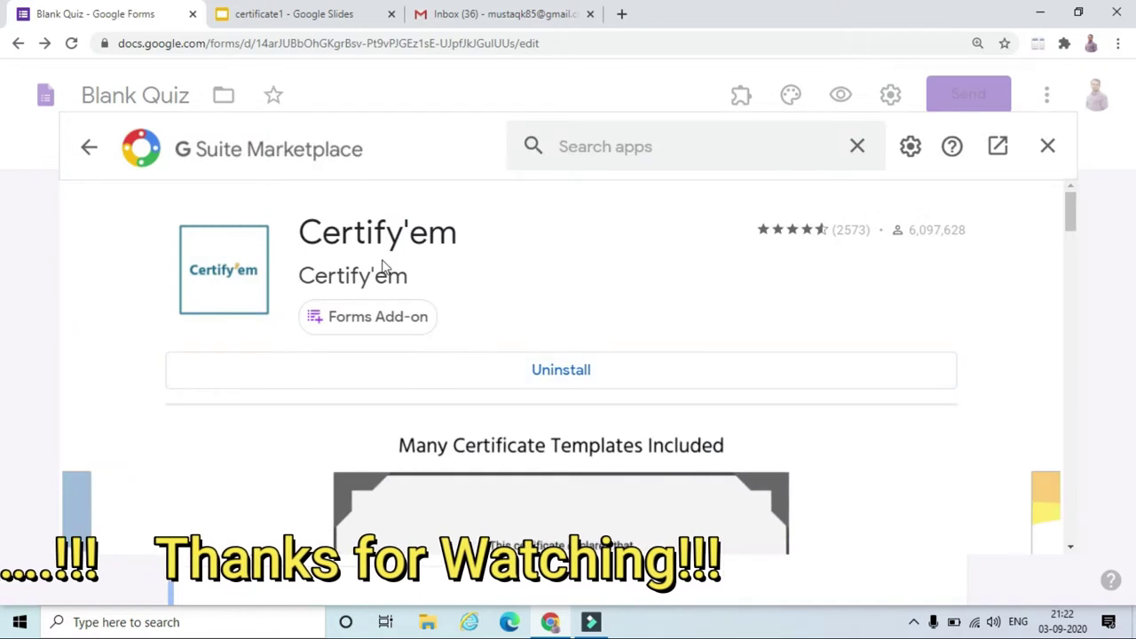
# Step: Reload the test 1 quiz and launch Certify'em from the installed add-ons list
pyautogui.click(1049, 147)
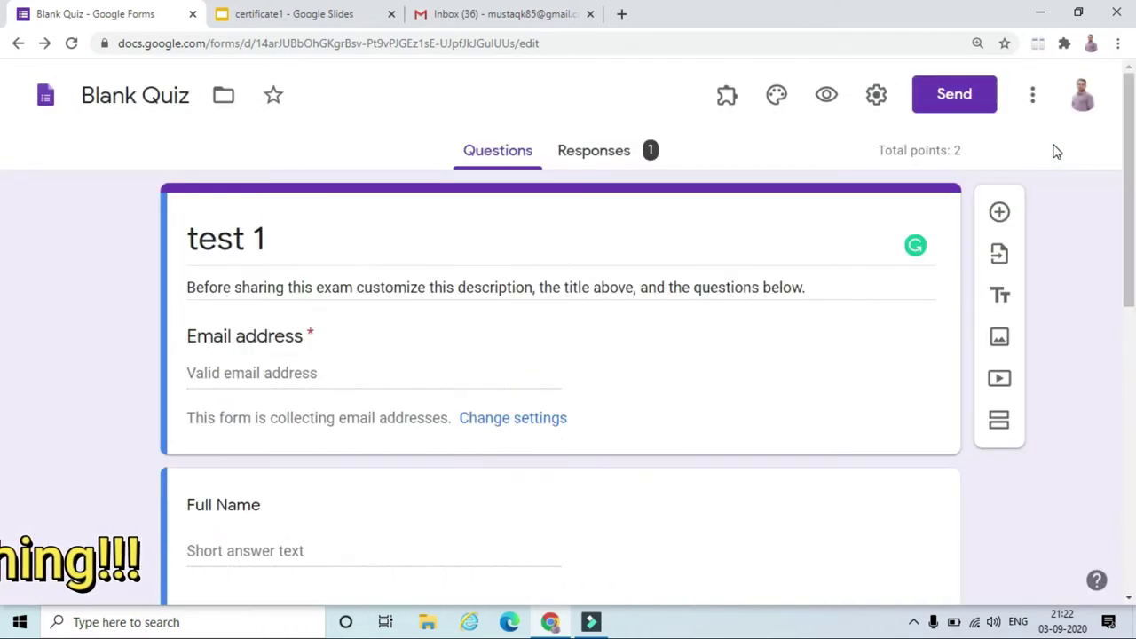
pyautogui.click(72, 49)
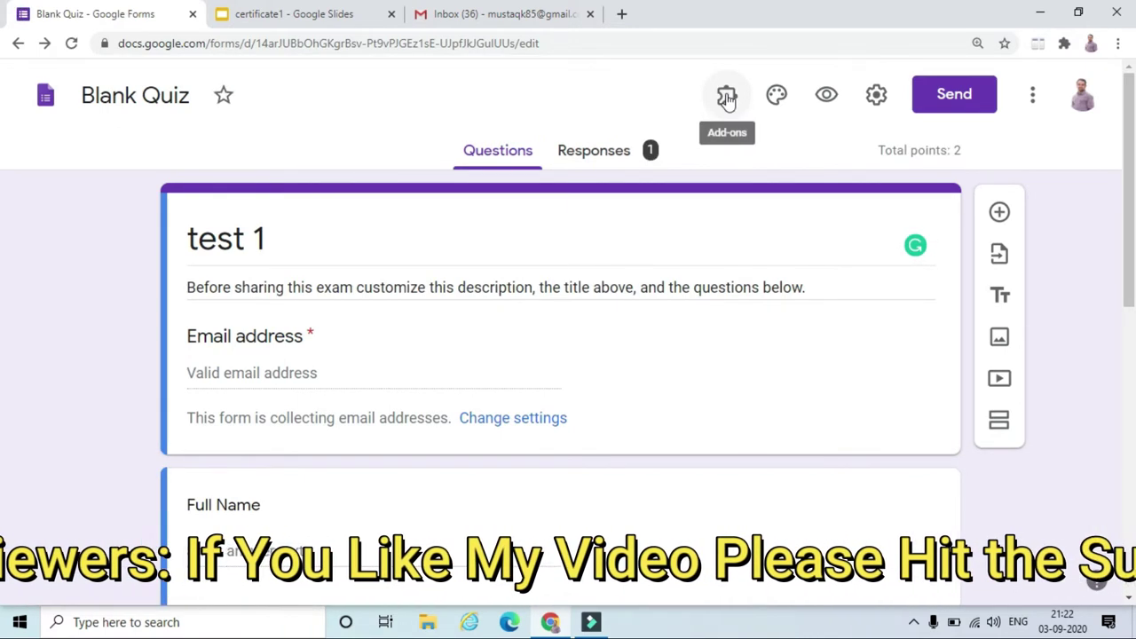
pyautogui.click(727, 99)
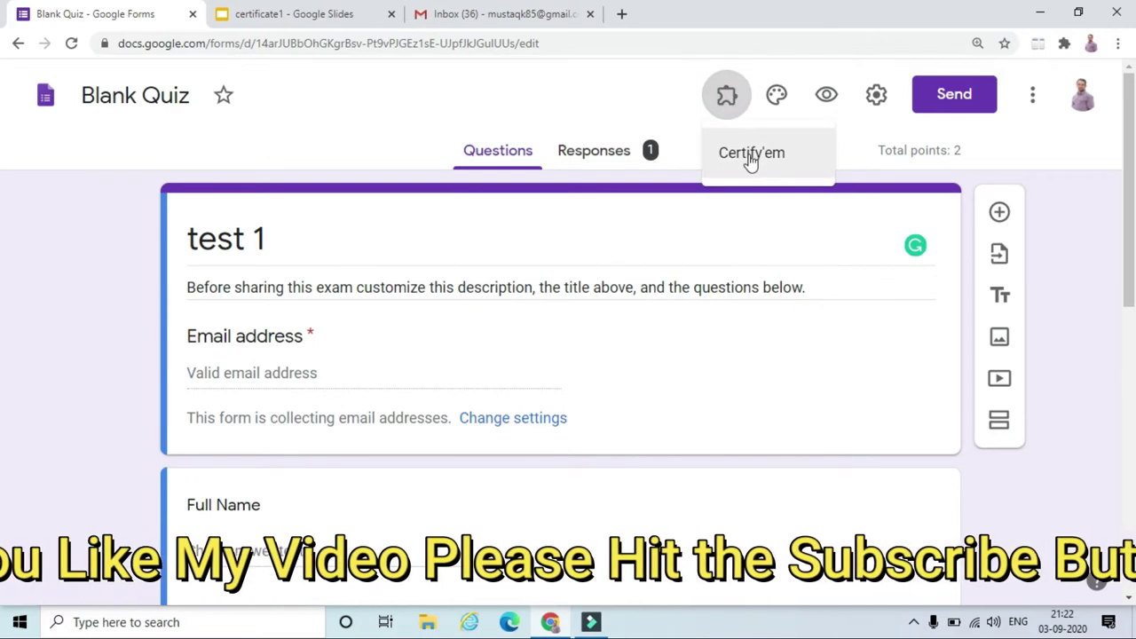
pyautogui.click(751, 157)
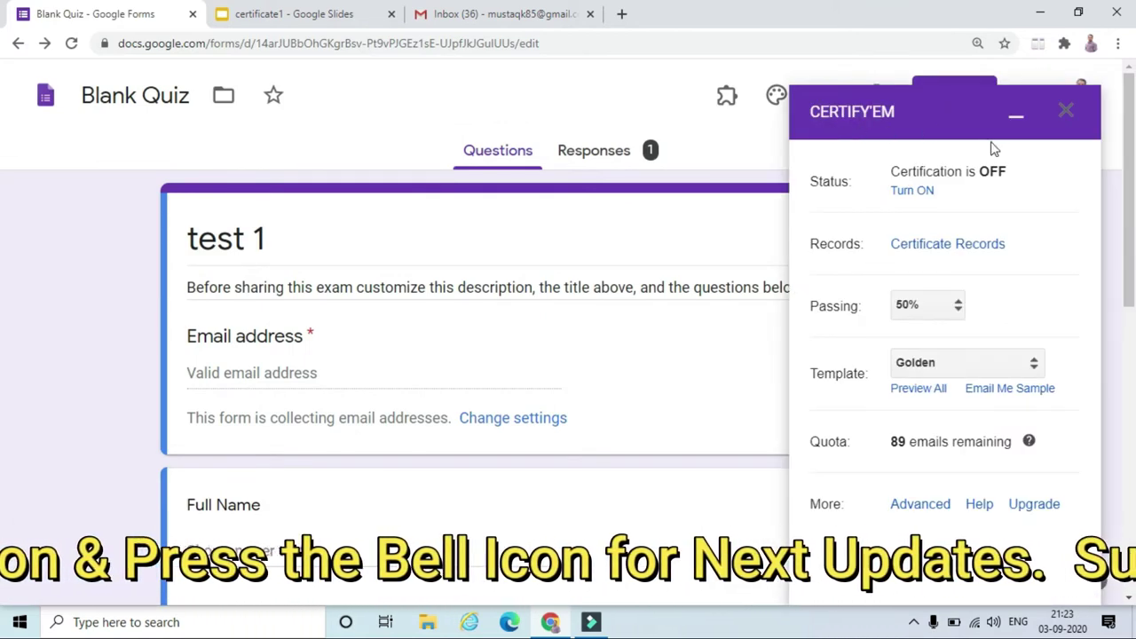
# Step: Turn Certify'em certification ON, keeping the 50% passing score and Golden template
pyautogui.click(912, 191)
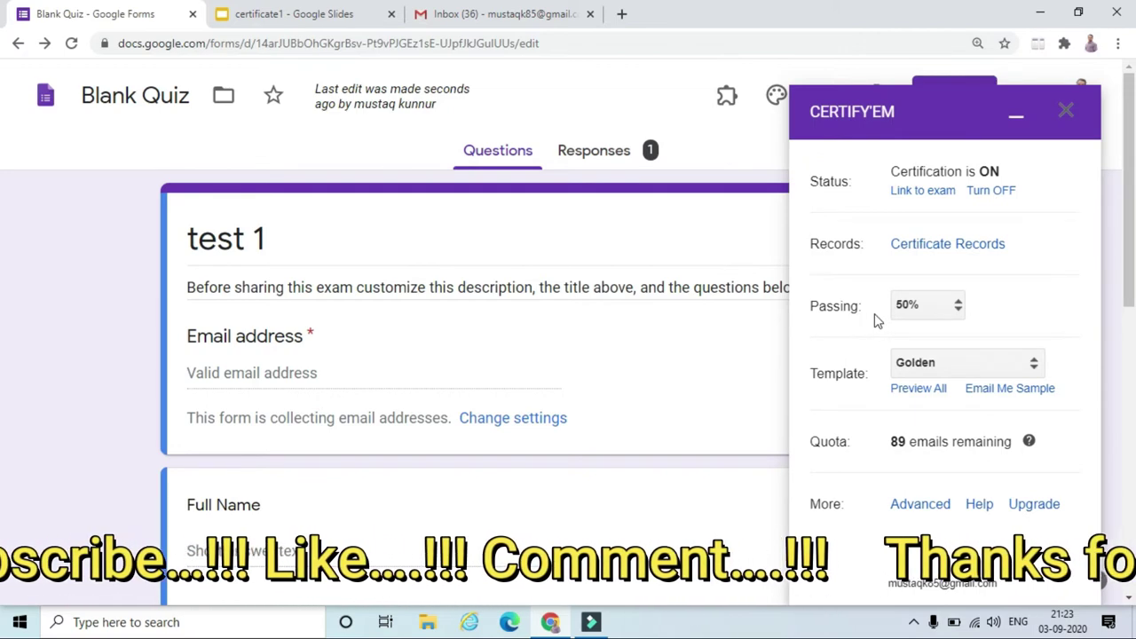
pyautogui.click(948, 307)
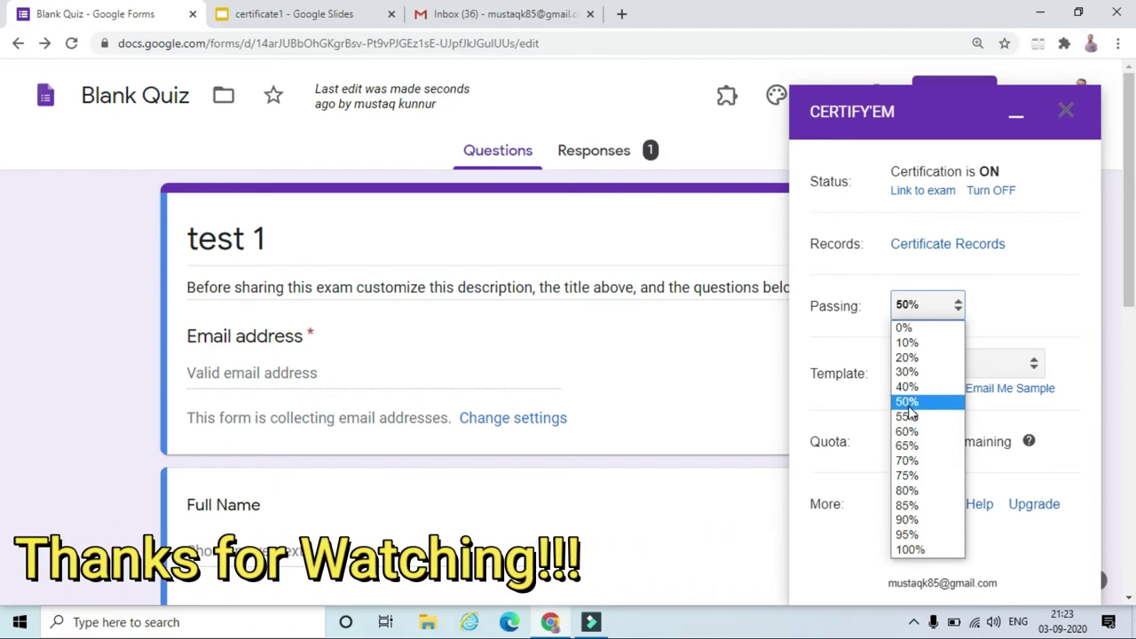
pyautogui.click(908, 405)
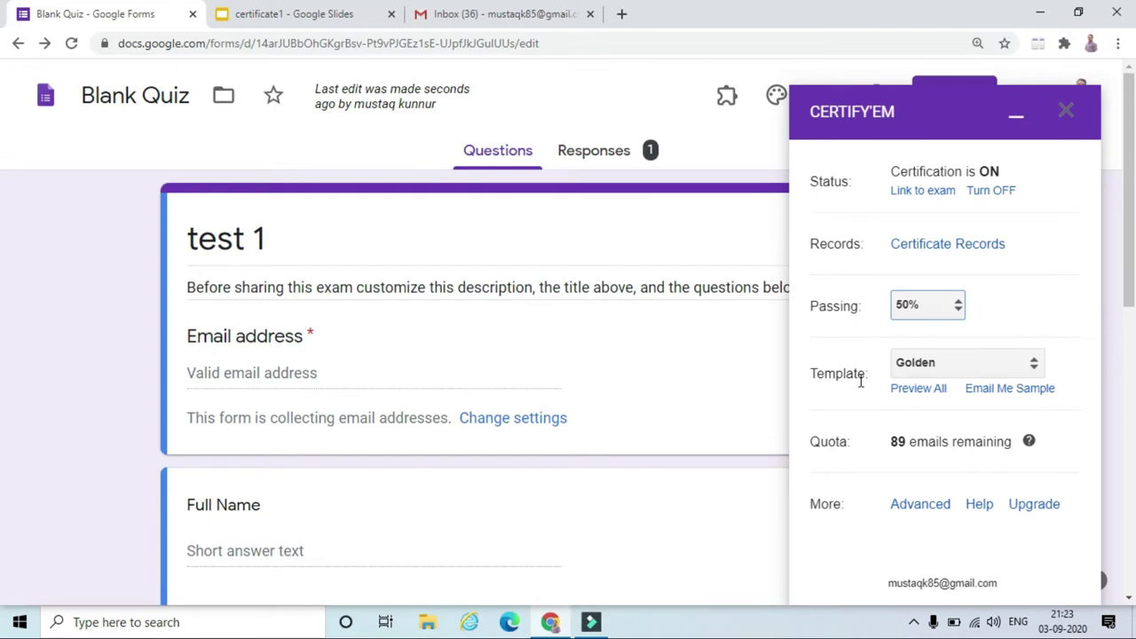
pyautogui.click(942, 365)
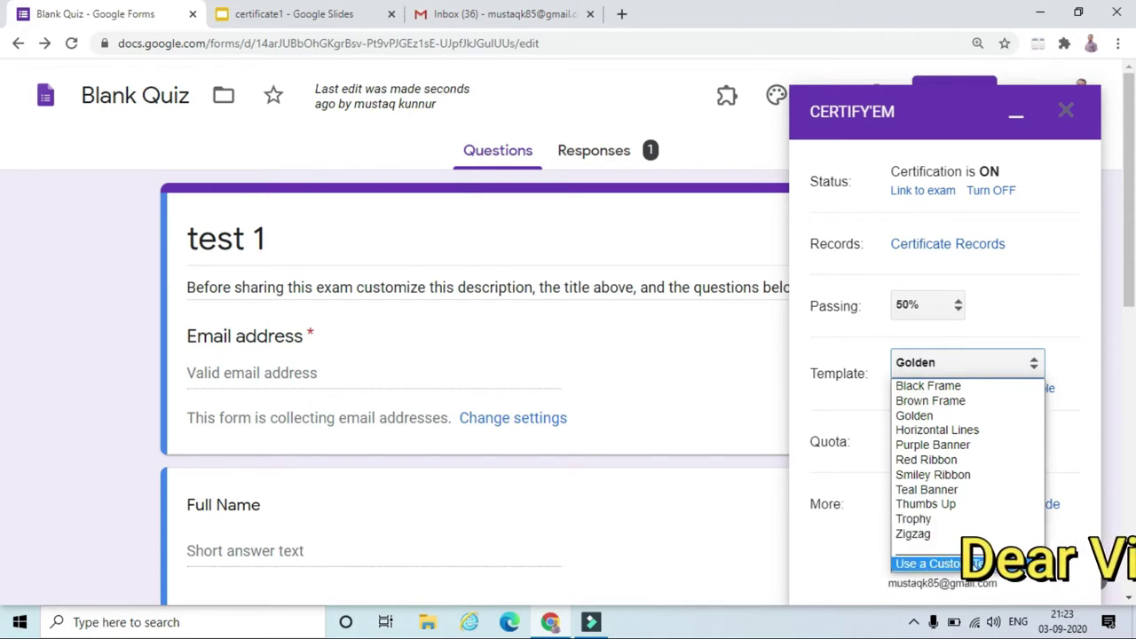
pyautogui.click(1025, 308)
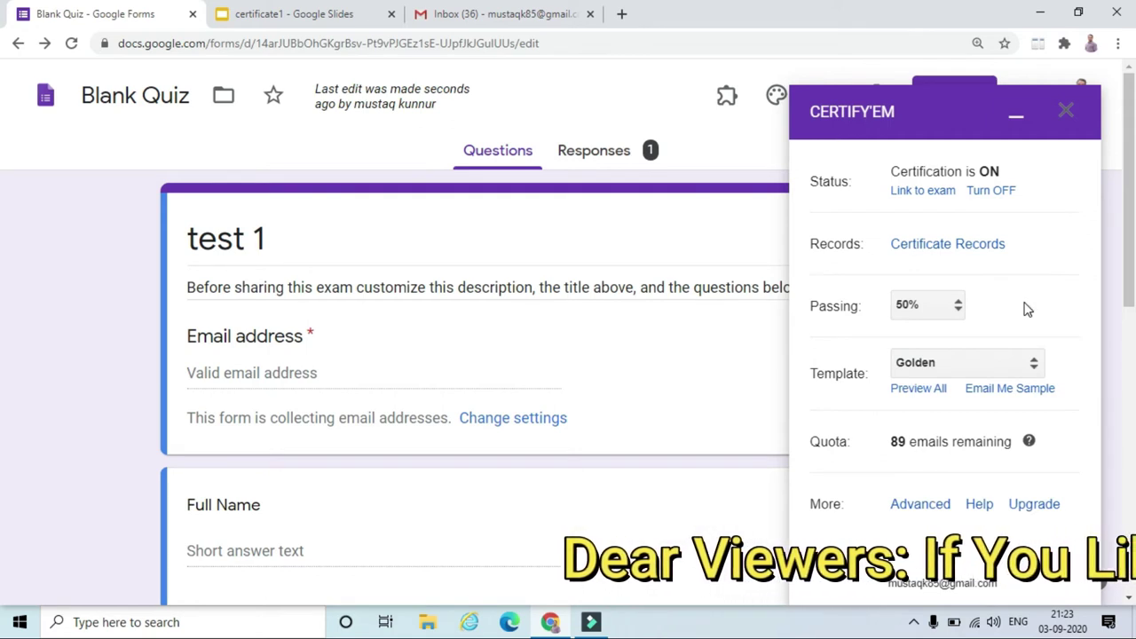
# Step: Open the certificate1 presentation and inspect its {{Full name}} placeholder text
pyautogui.click(332, 16)
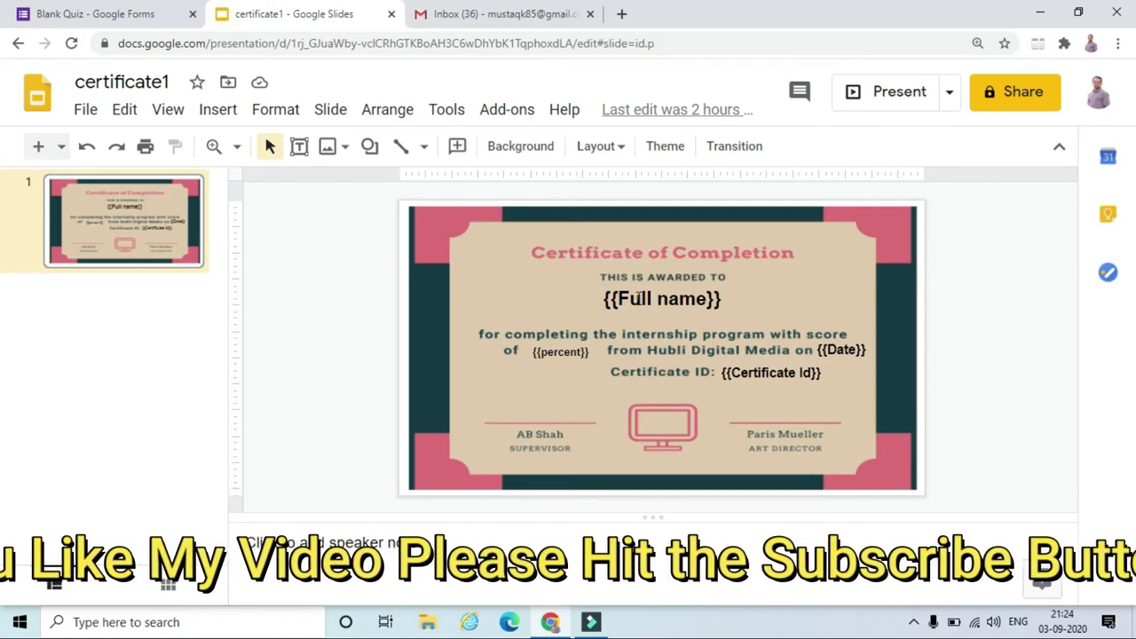
pyautogui.click(622, 302)
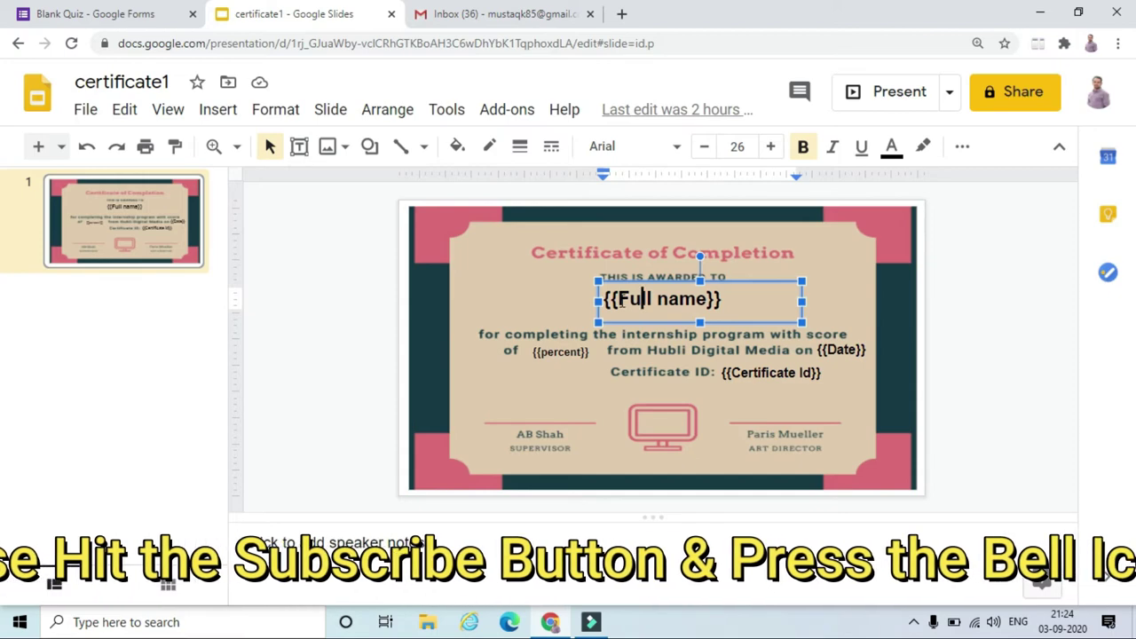
pyautogui.moveTo(621, 301); pyautogui.dragTo(700, 297)
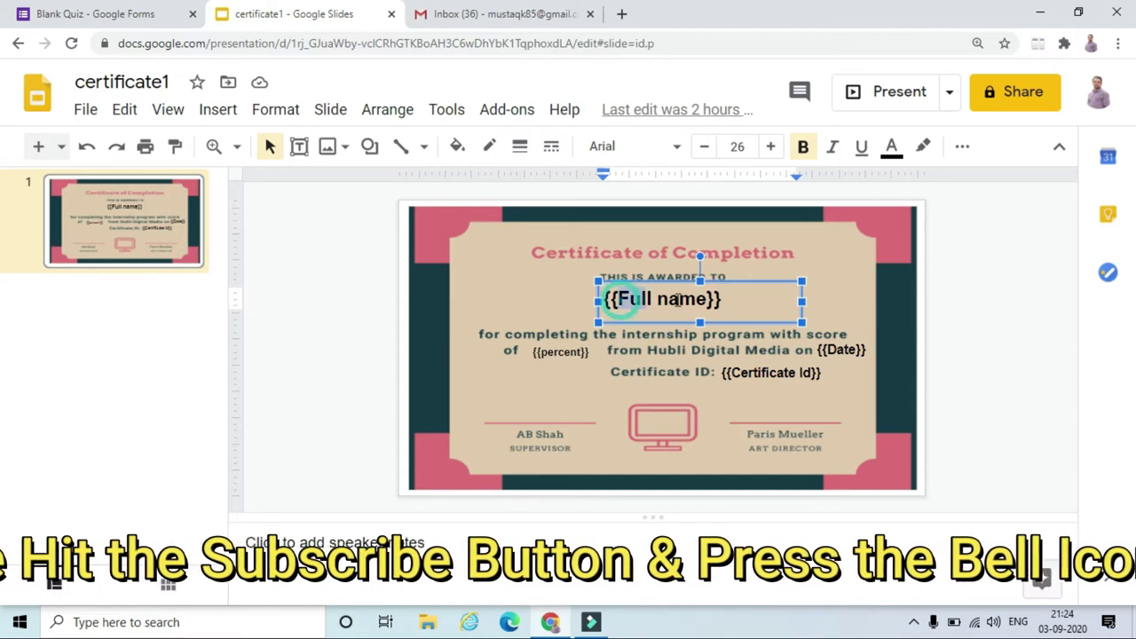
pyautogui.click(363, 302)
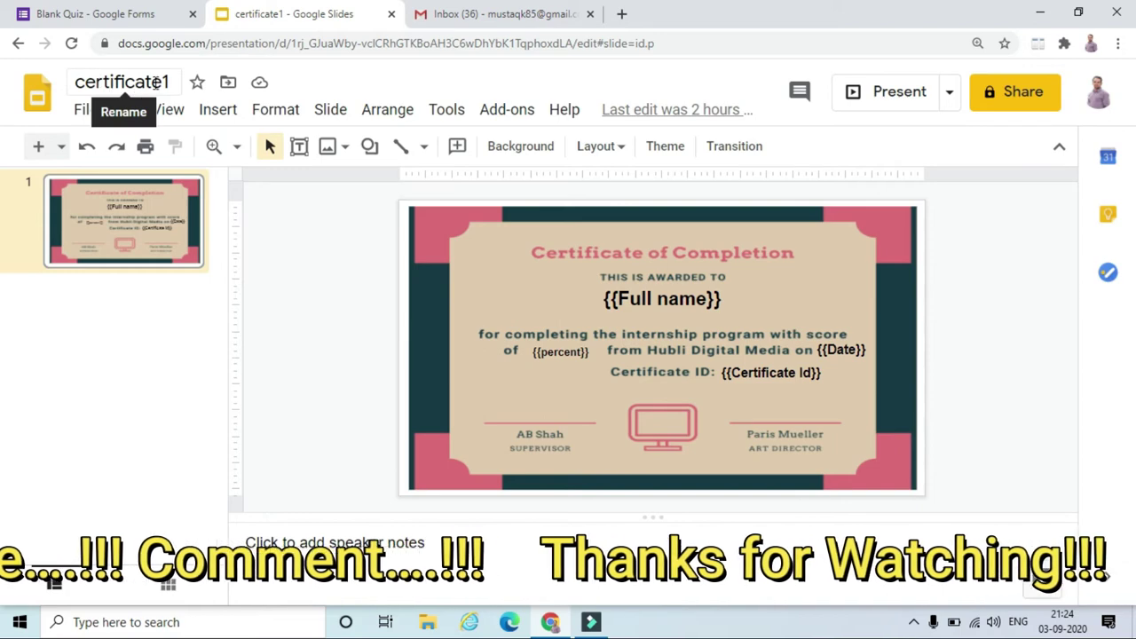
# Step: Pick the certificate1 Slides file as Certify'em's custom certificate template and save
pyautogui.click(146, 21)
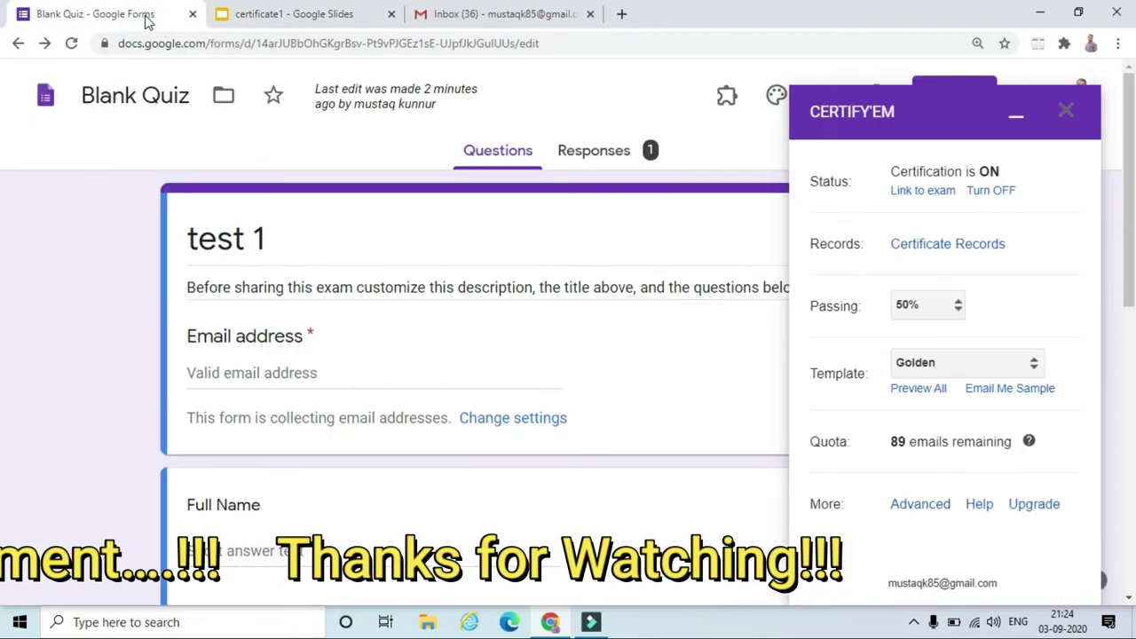
pyautogui.click(938, 366)
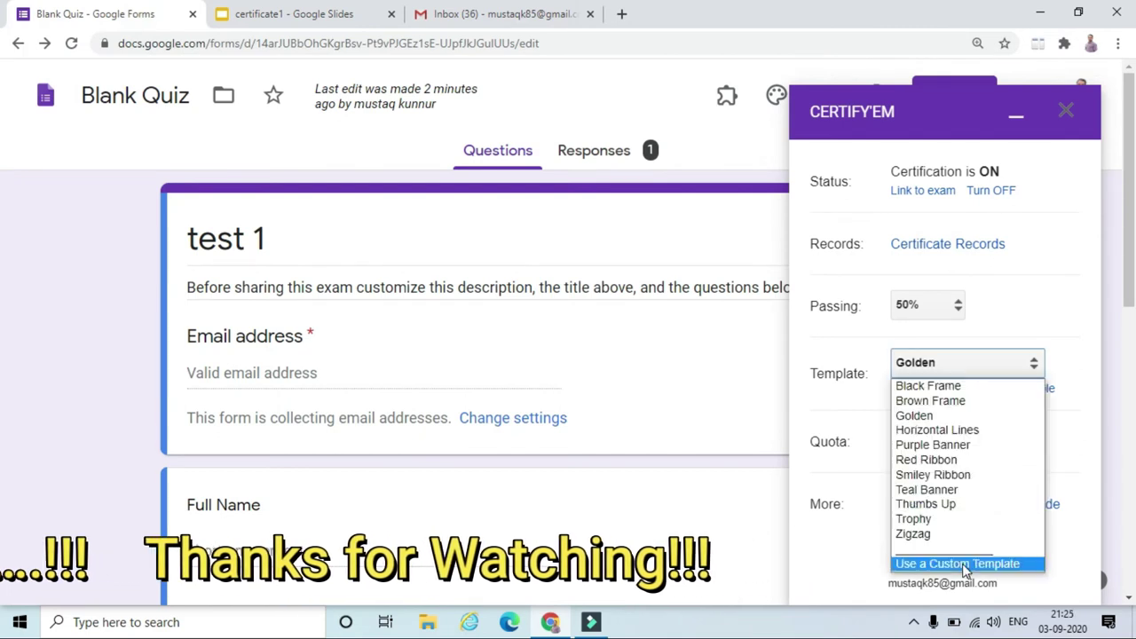
pyautogui.click(959, 563)
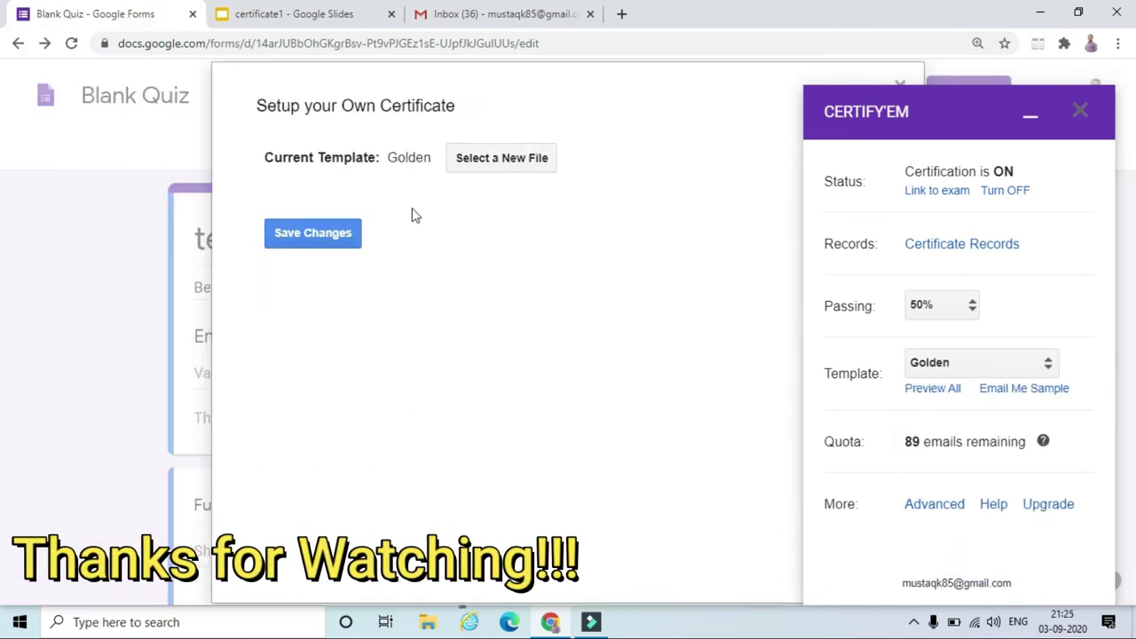
pyautogui.click(479, 164)
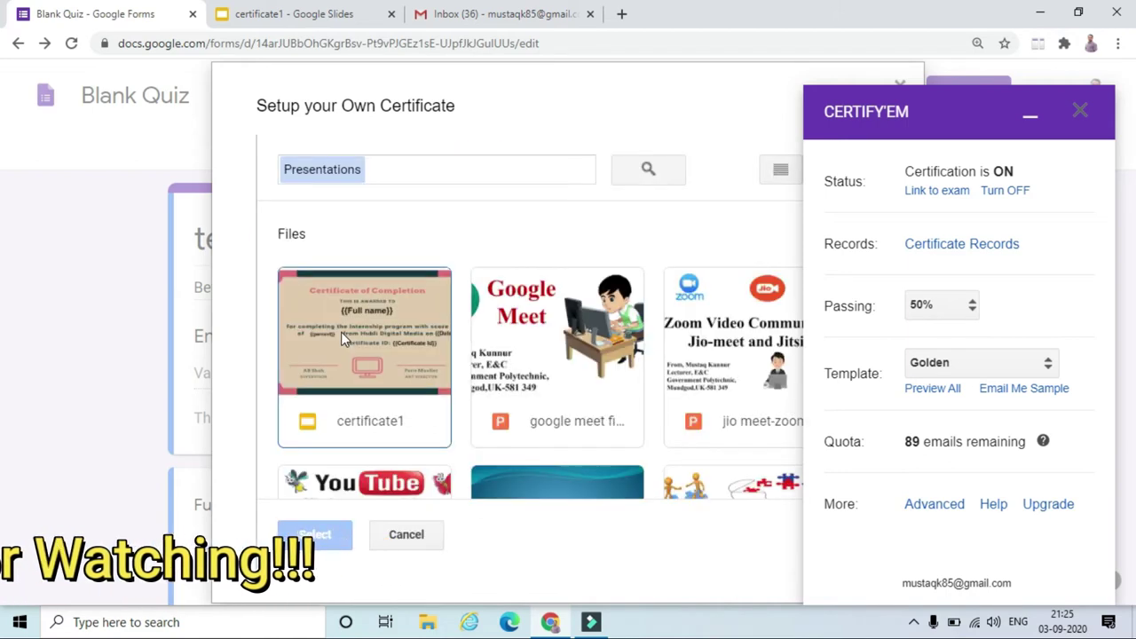
pyautogui.click(341, 332)
pyautogui.click(316, 536)
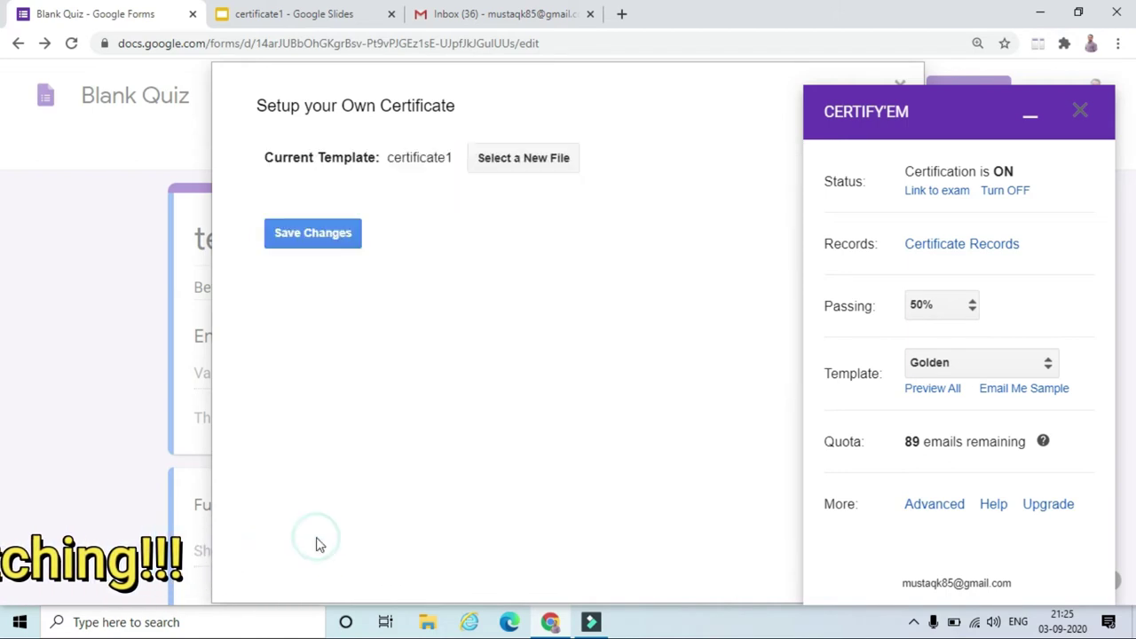
pyautogui.click(321, 241)
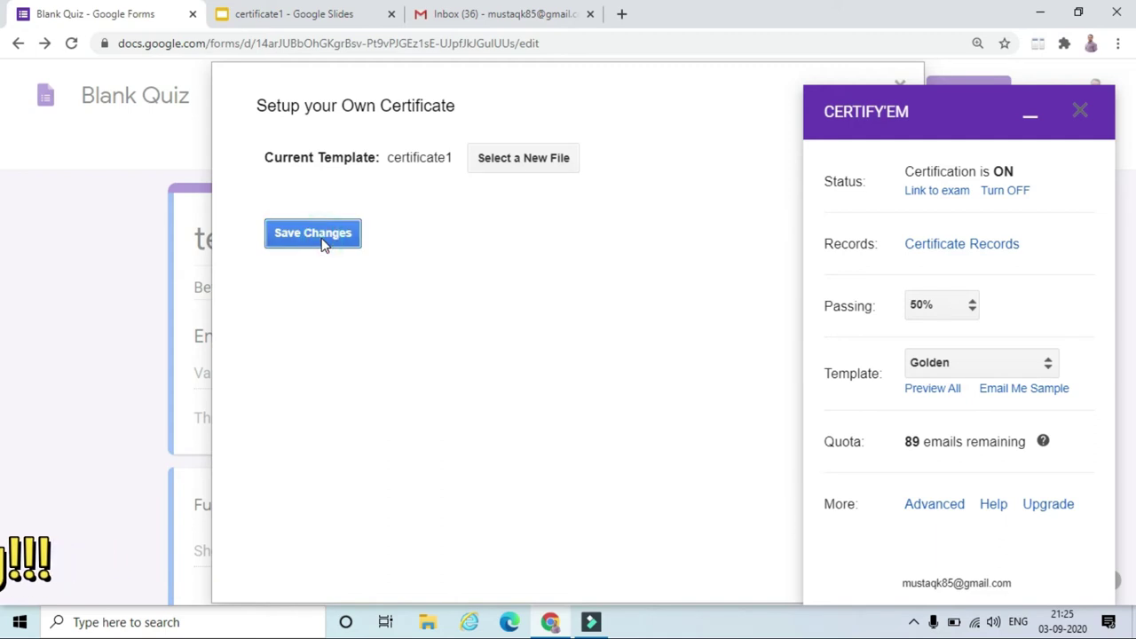
pyautogui.click(1069, 118)
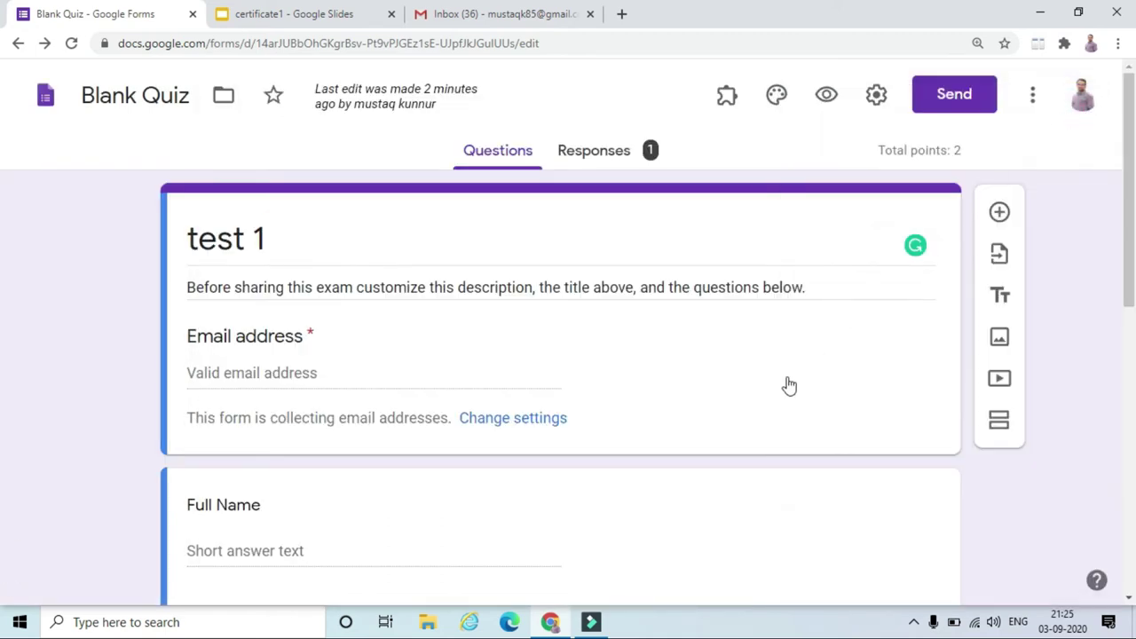
pyautogui.scroll(-2, 748, 389)
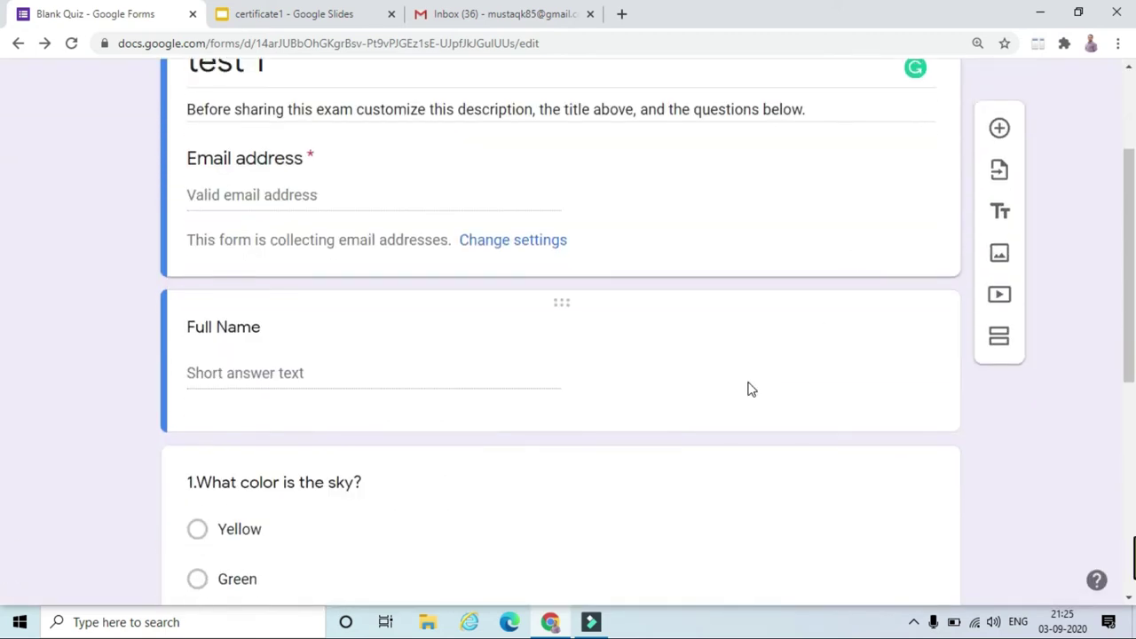
pyautogui.scroll(-2, 748, 389)
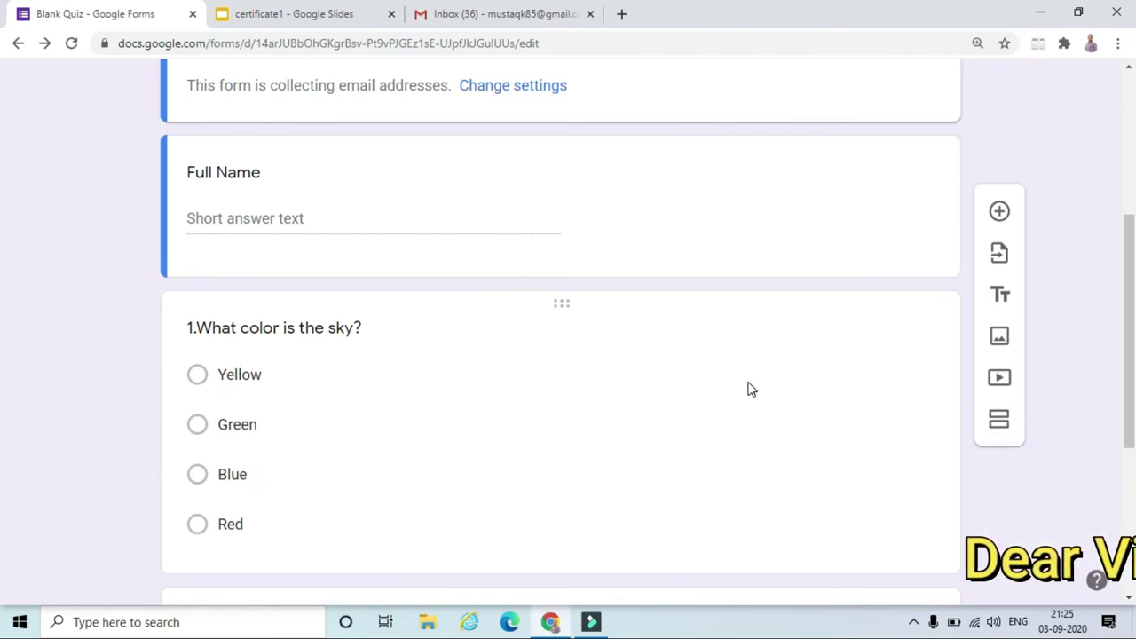
pyautogui.scroll(-2, 749, 389)
pyautogui.scroll(1, 749, 389)
pyautogui.scroll(5, 749, 389)
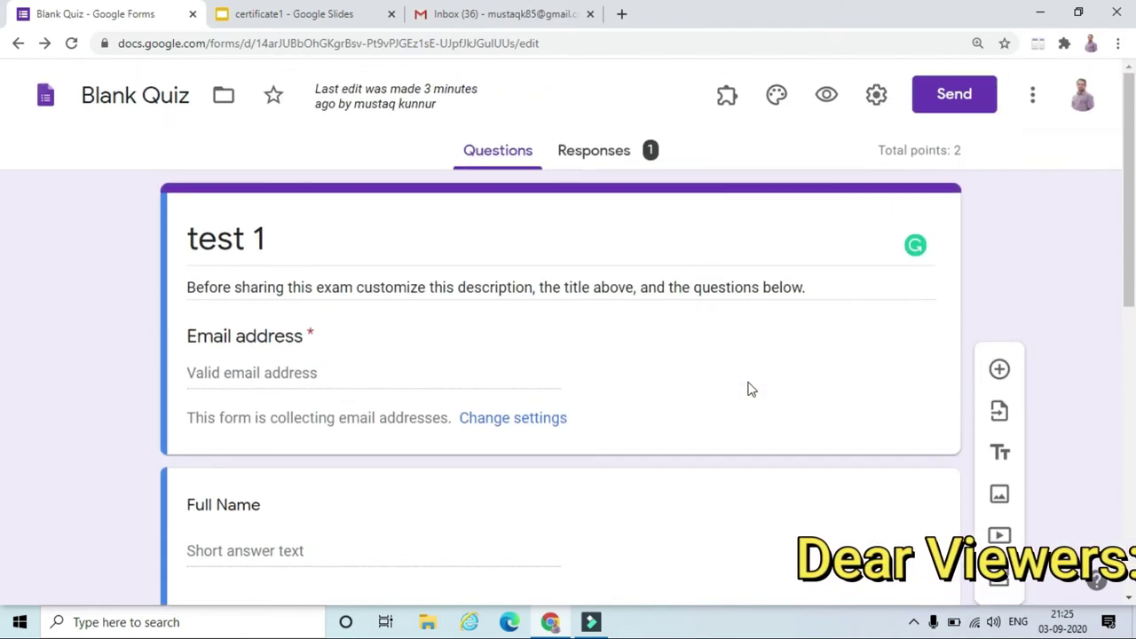
pyautogui.click(953, 97)
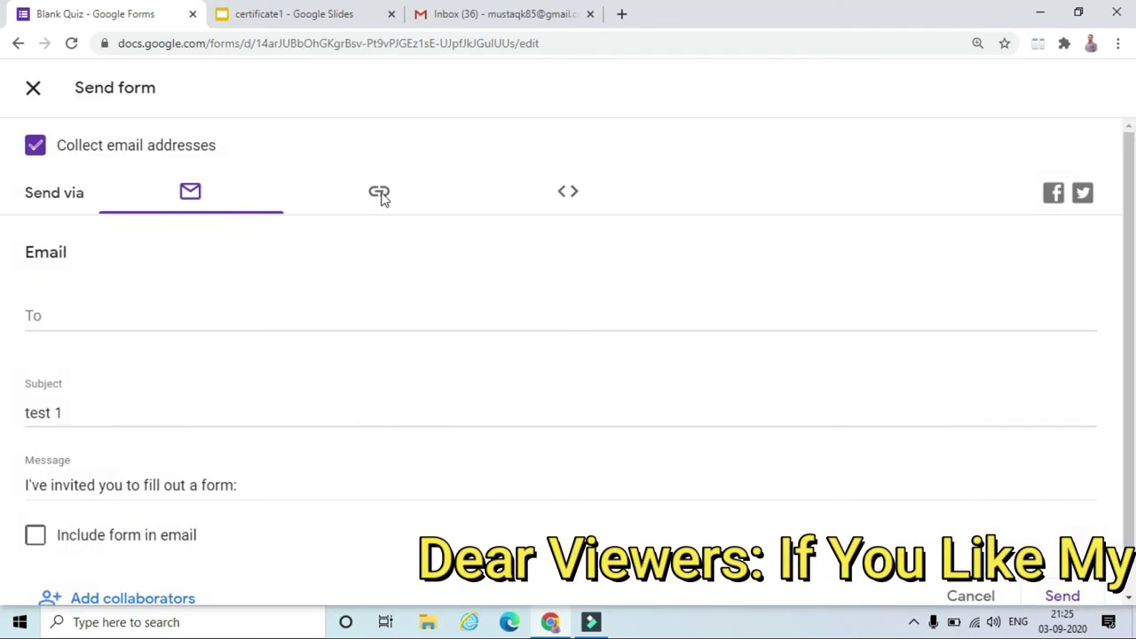
# Step: Copy the quiz's shortened forms.gle share link and start a new browser tab
pyautogui.click(381, 193)
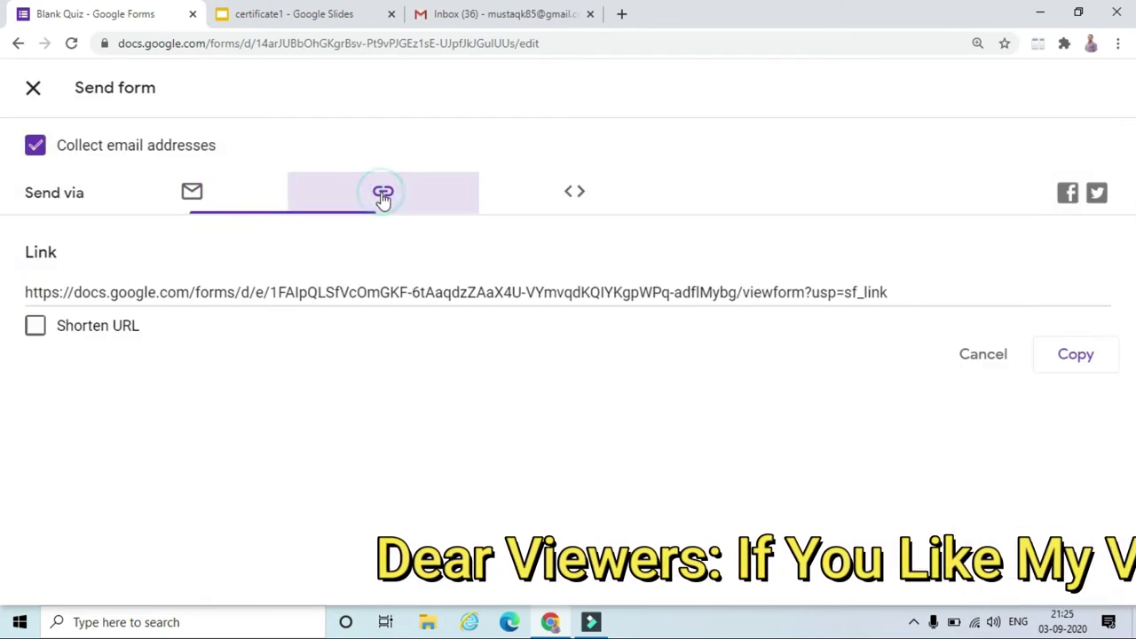
pyautogui.click(38, 330)
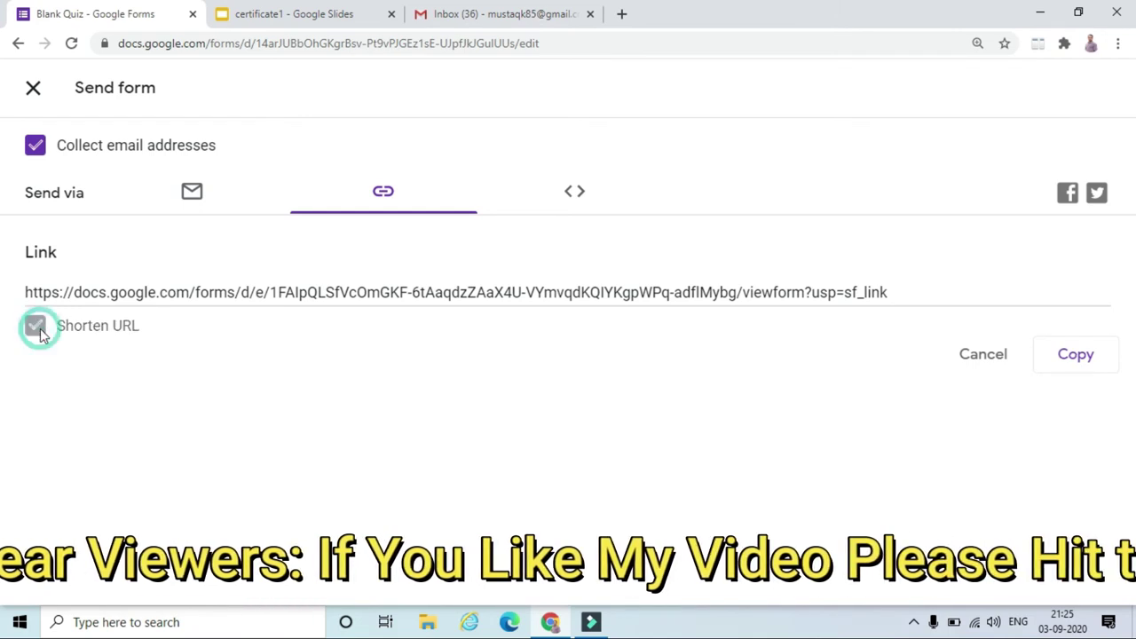
pyautogui.click(1081, 364)
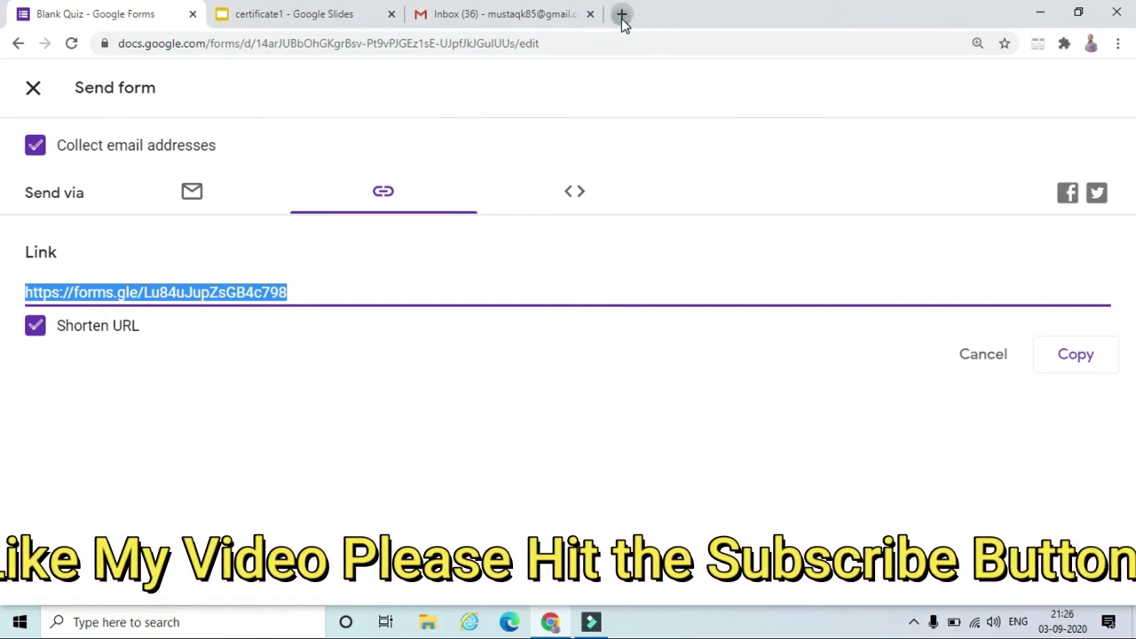
pyautogui.click(622, 15)
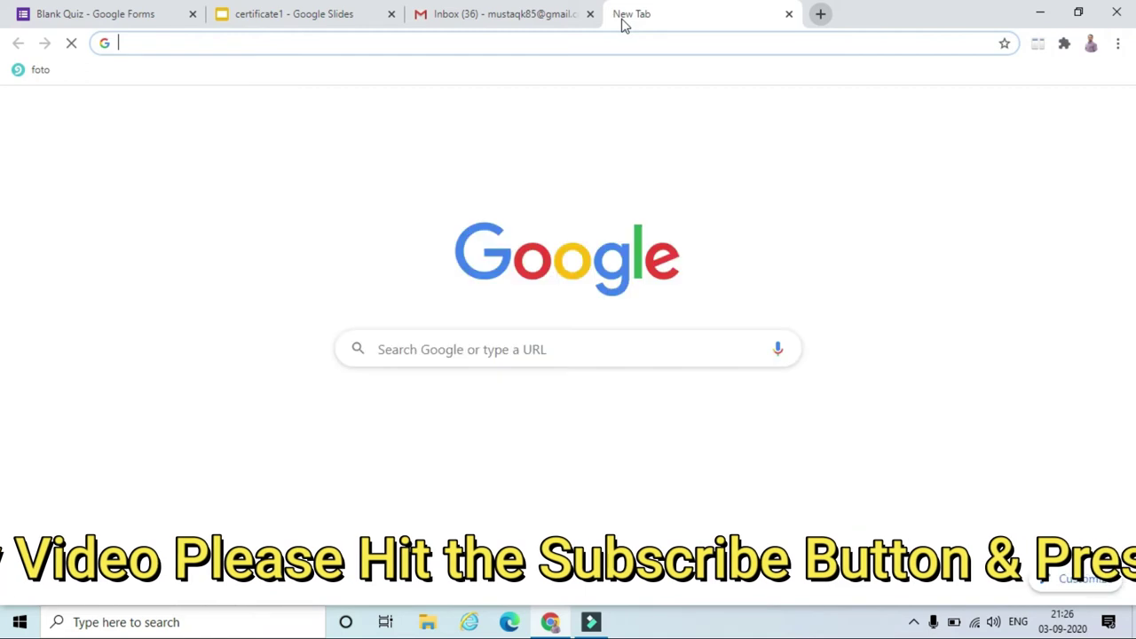
# Step: Load the quiz from the pasted link and enter the respondent's email and full name
pyautogui.hotkey('ctrl', 'v')
pyautogui.press('Return')
pyautogui.click(298, 361)
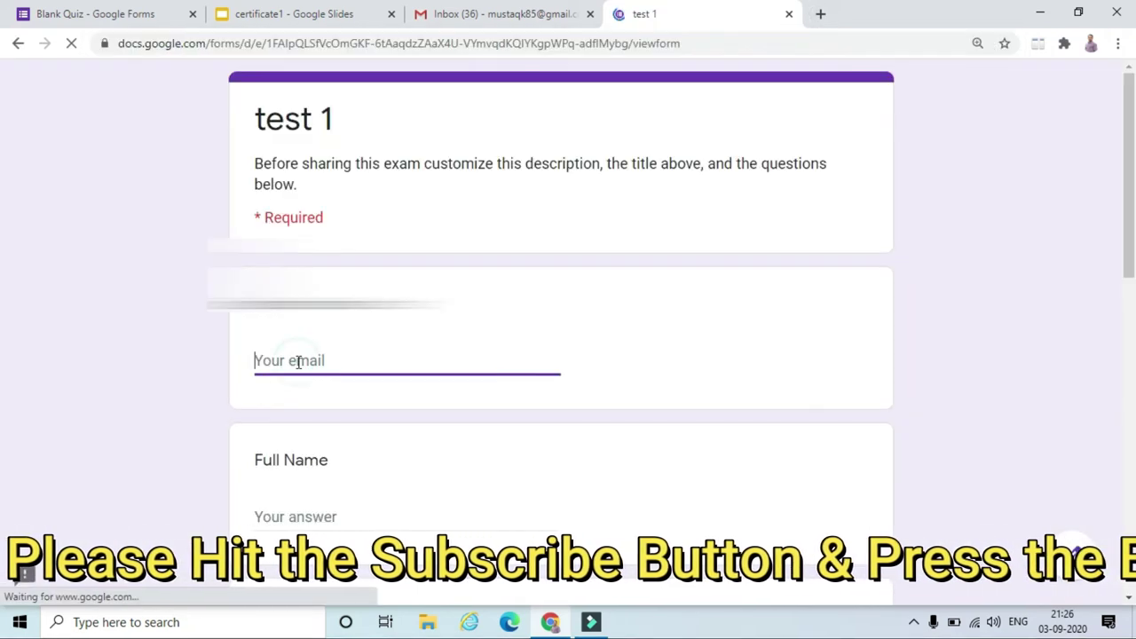
pyautogui.write('m')
pyautogui.scroll(-1, 296, 418)
pyautogui.click(298, 433)
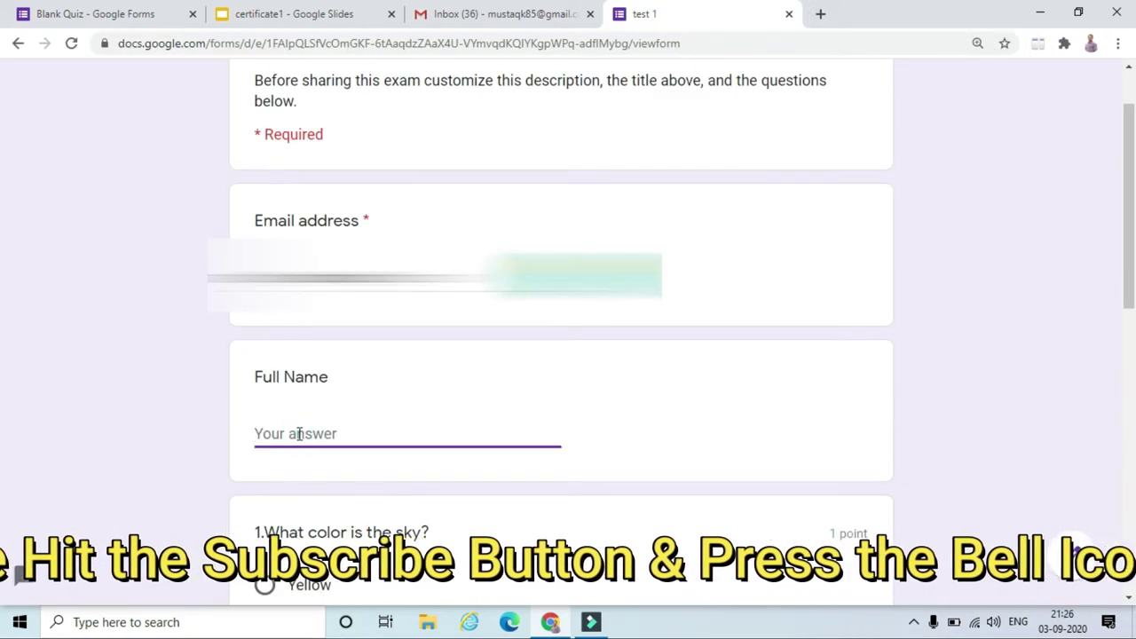
pyautogui.scroll(-3, 289, 307)
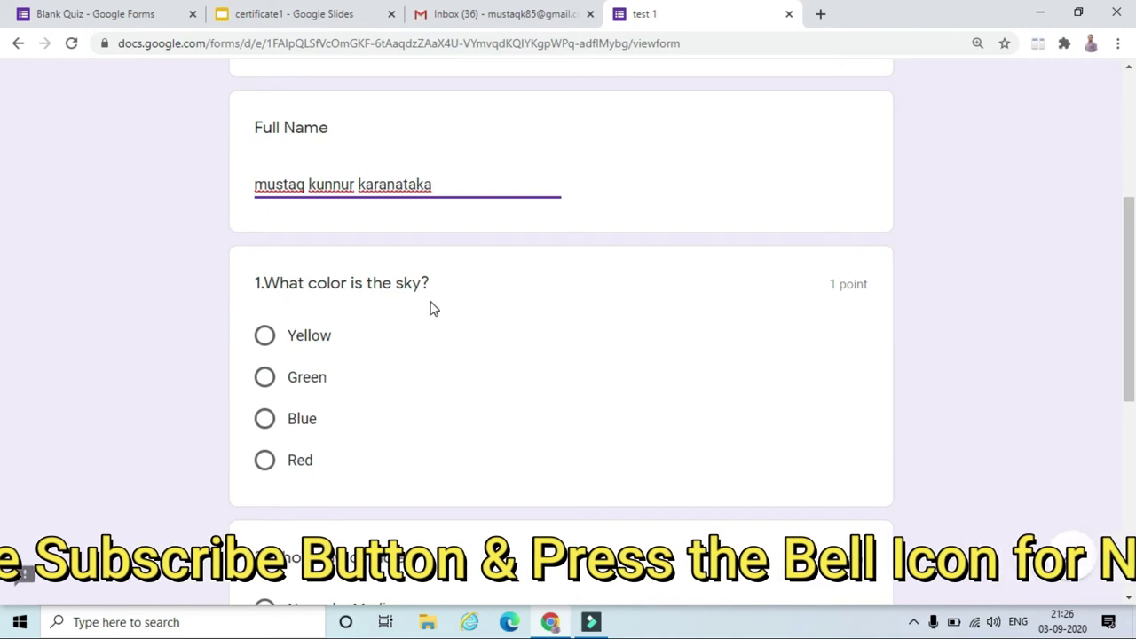
# Step: Answer Yellow and Narendra Modi, then submit the response
pyautogui.click(269, 345)
pyautogui.scroll(-3, 410, 348)
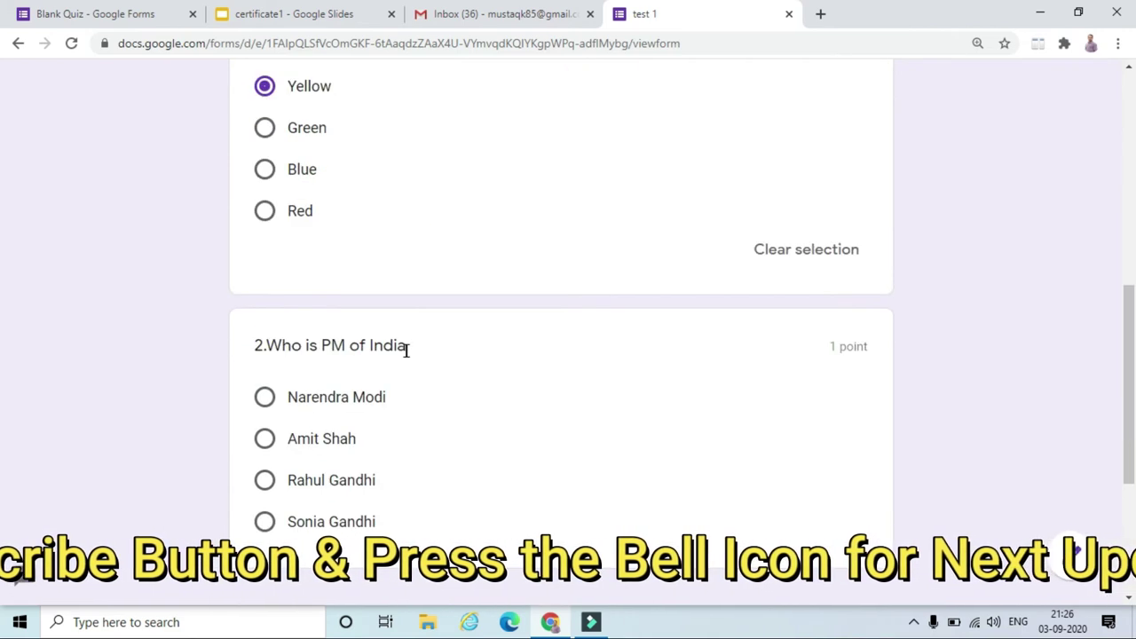
pyautogui.click(263, 399)
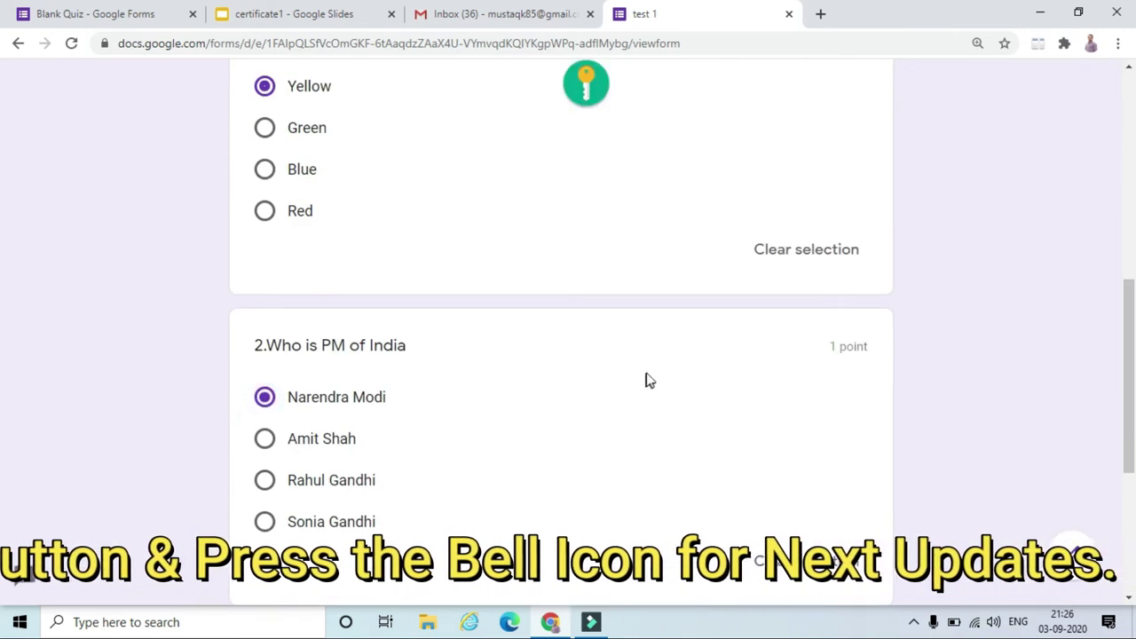
pyautogui.scroll(-3, 645, 380)
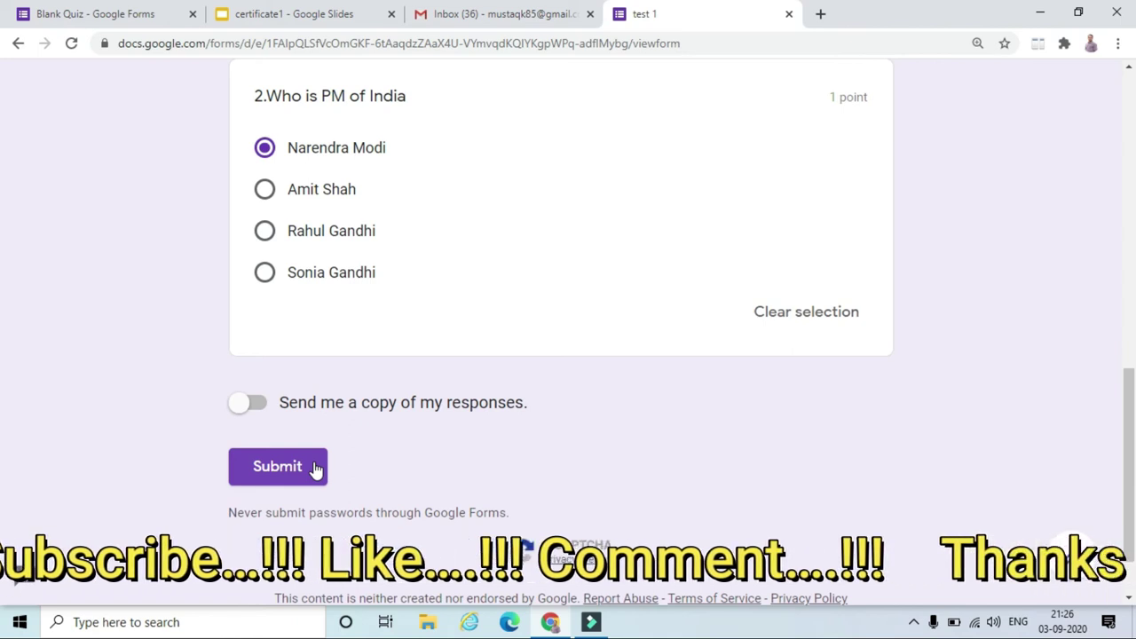
pyautogui.click(315, 469)
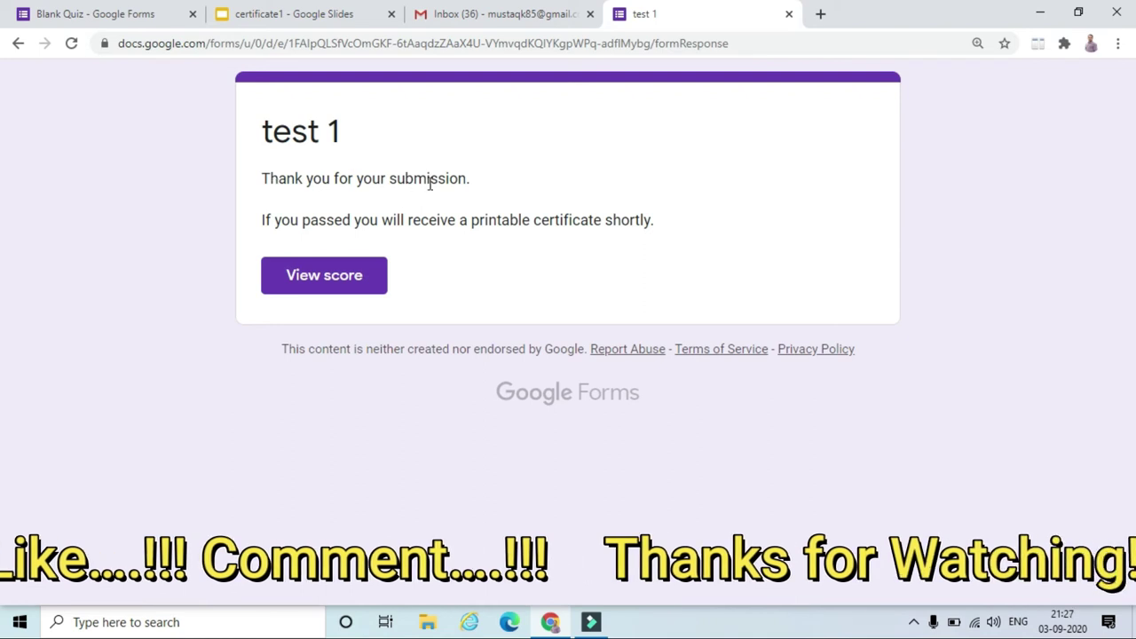
# Step: View the response's 1/2 score and scroll through the graded answers
pyautogui.click(359, 280)
pyautogui.scroll(-3, 571, 334)
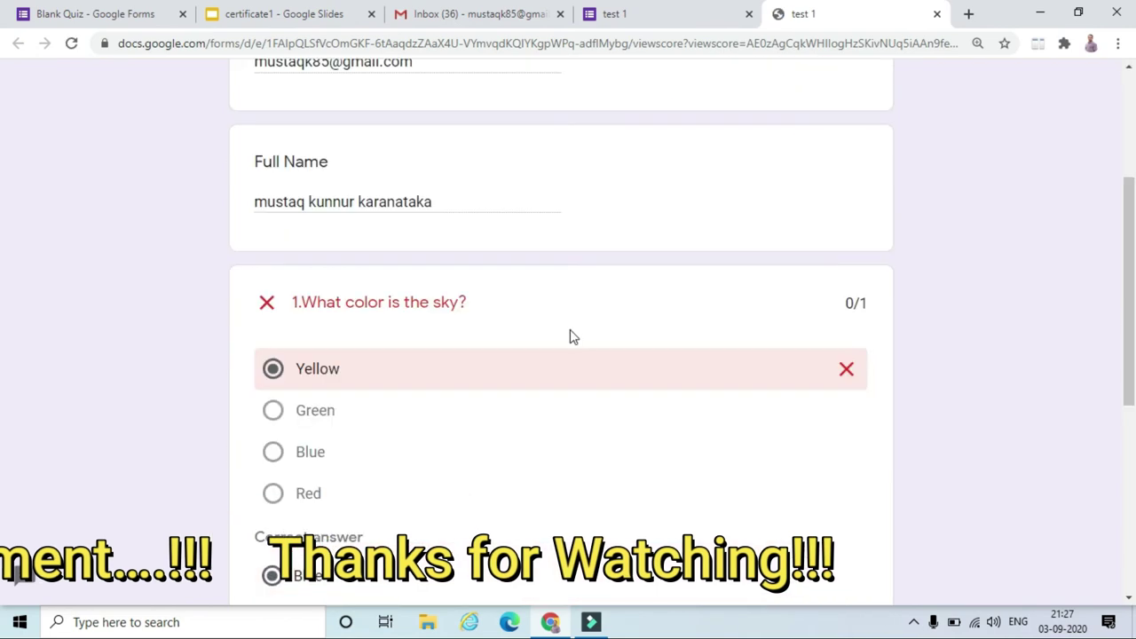
pyautogui.scroll(-4, 604, 327)
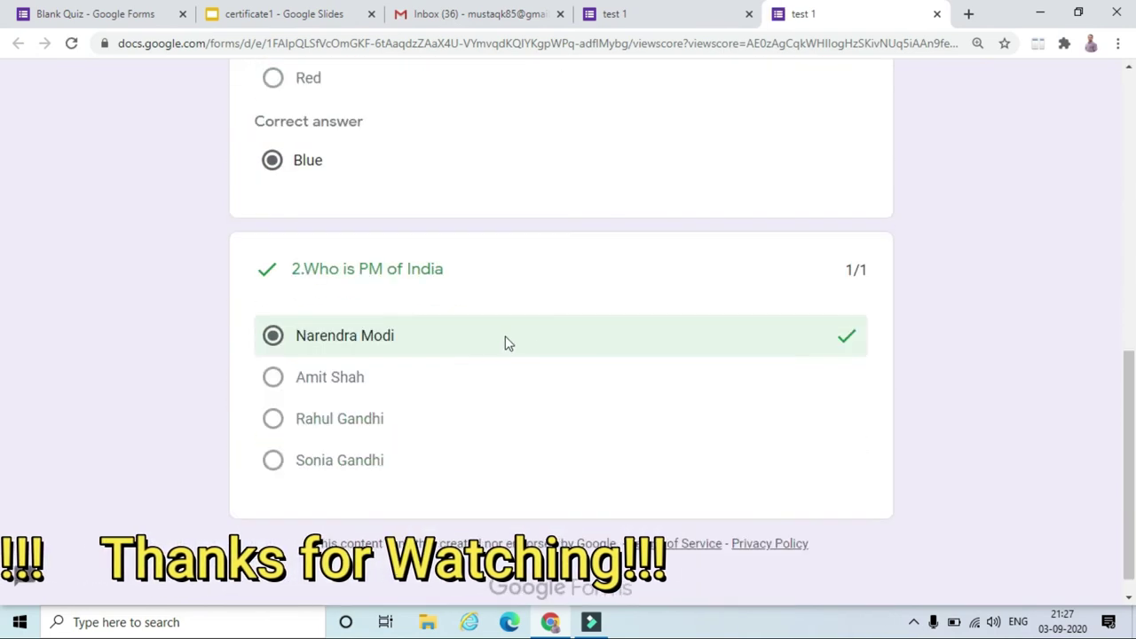
pyautogui.scroll(8, 763, 123)
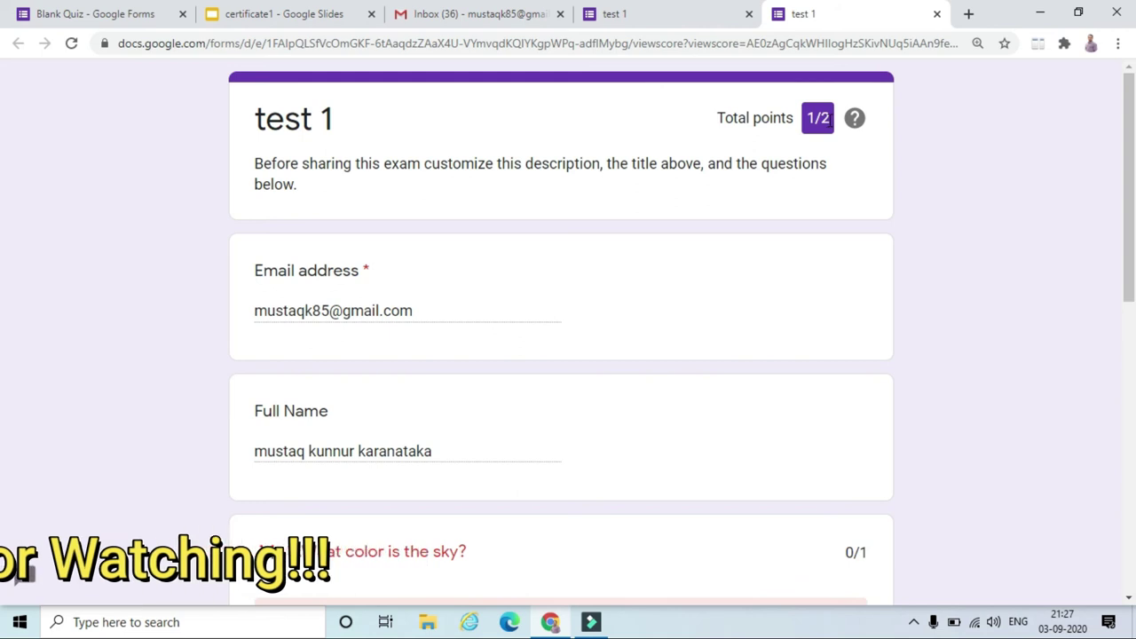
pyautogui.click(463, 14)
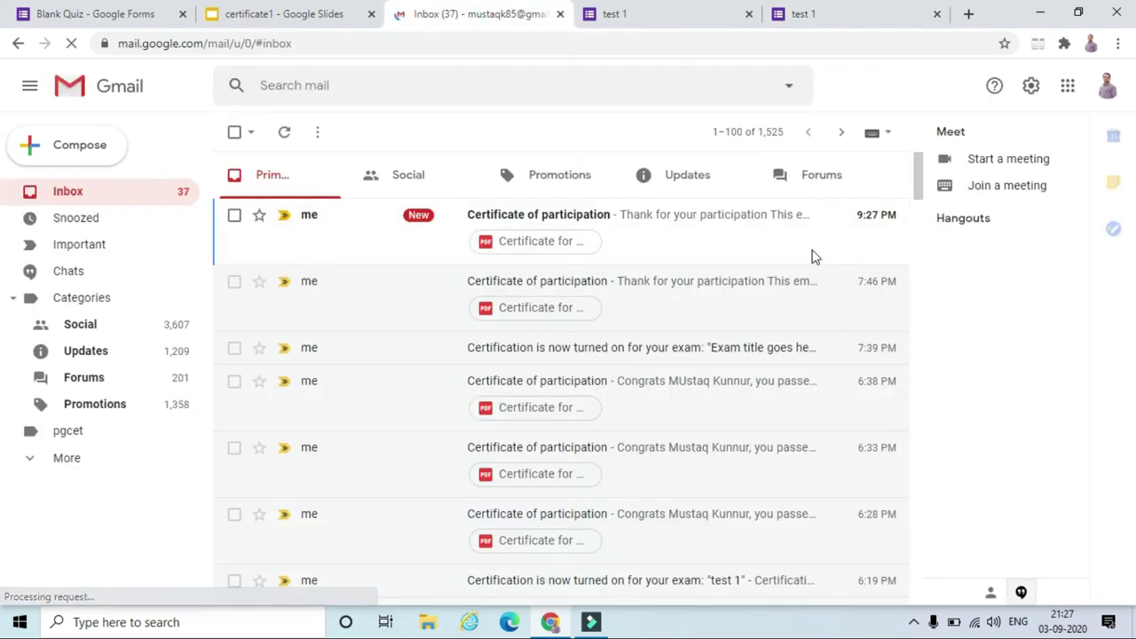
pyautogui.moveTo(569, 231)
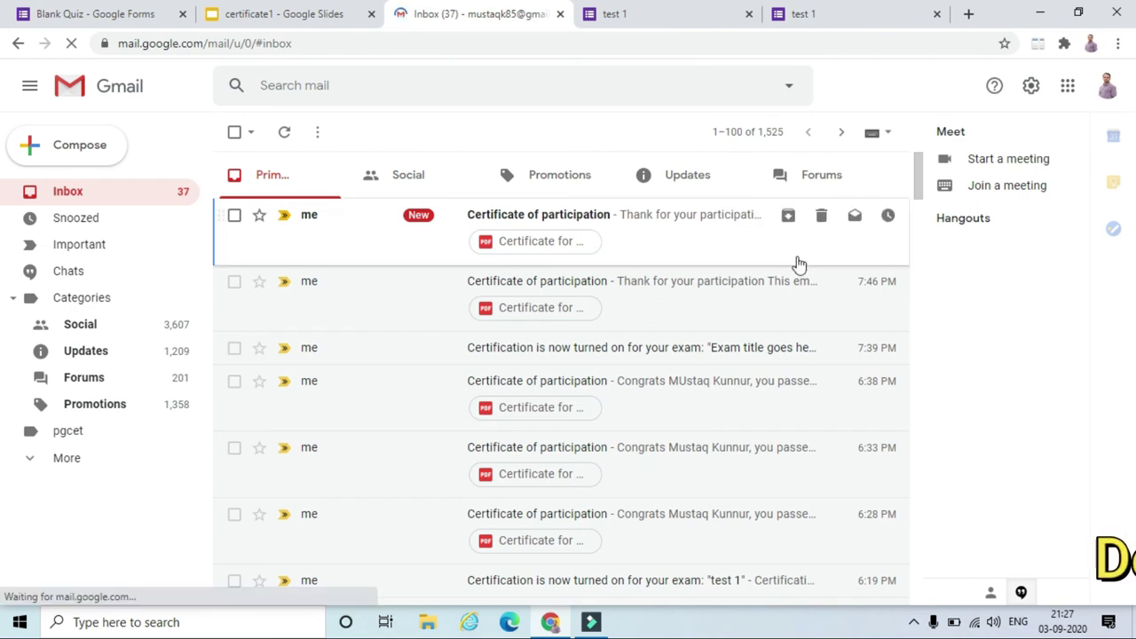
# Step: Open the Certificate of participation email and preview its attached certificate PDF
pyautogui.click(594, 223)
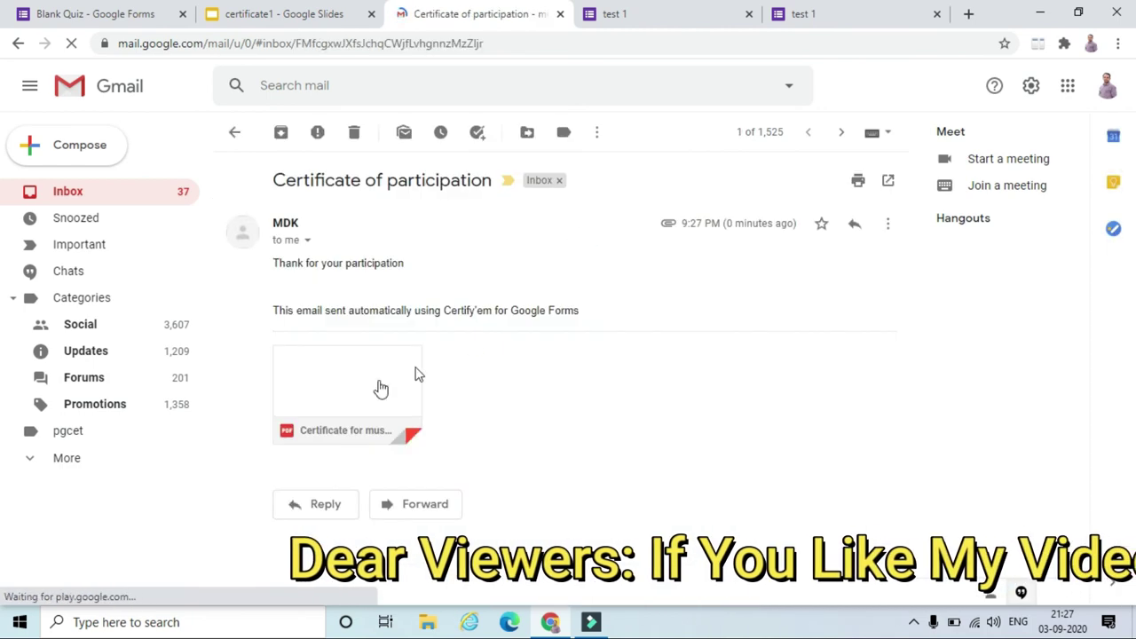
pyautogui.click(335, 380)
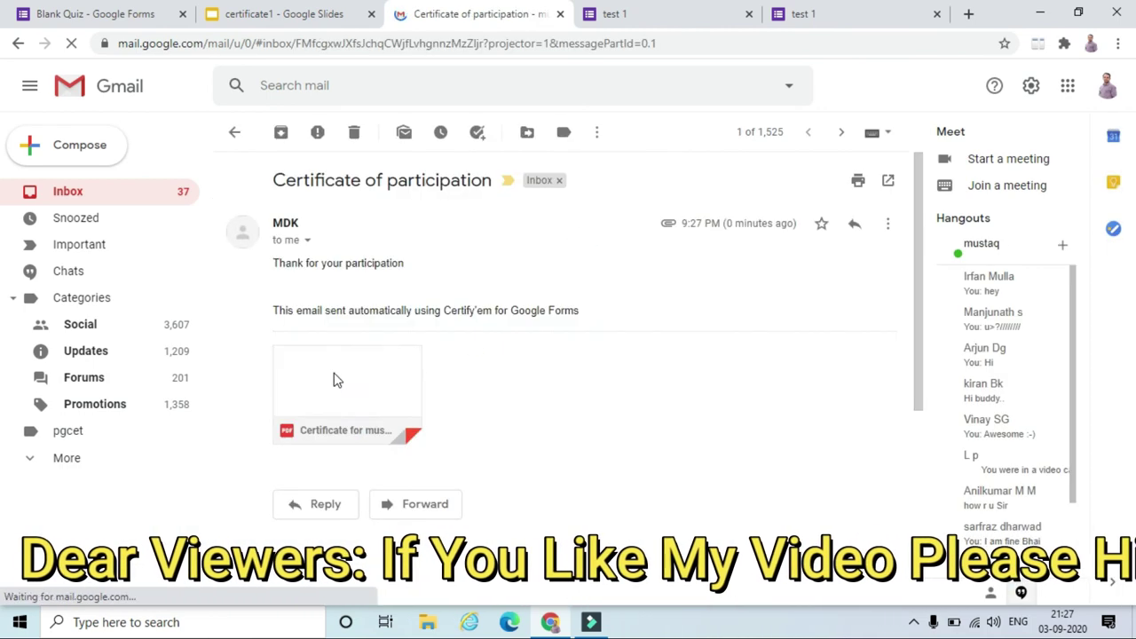